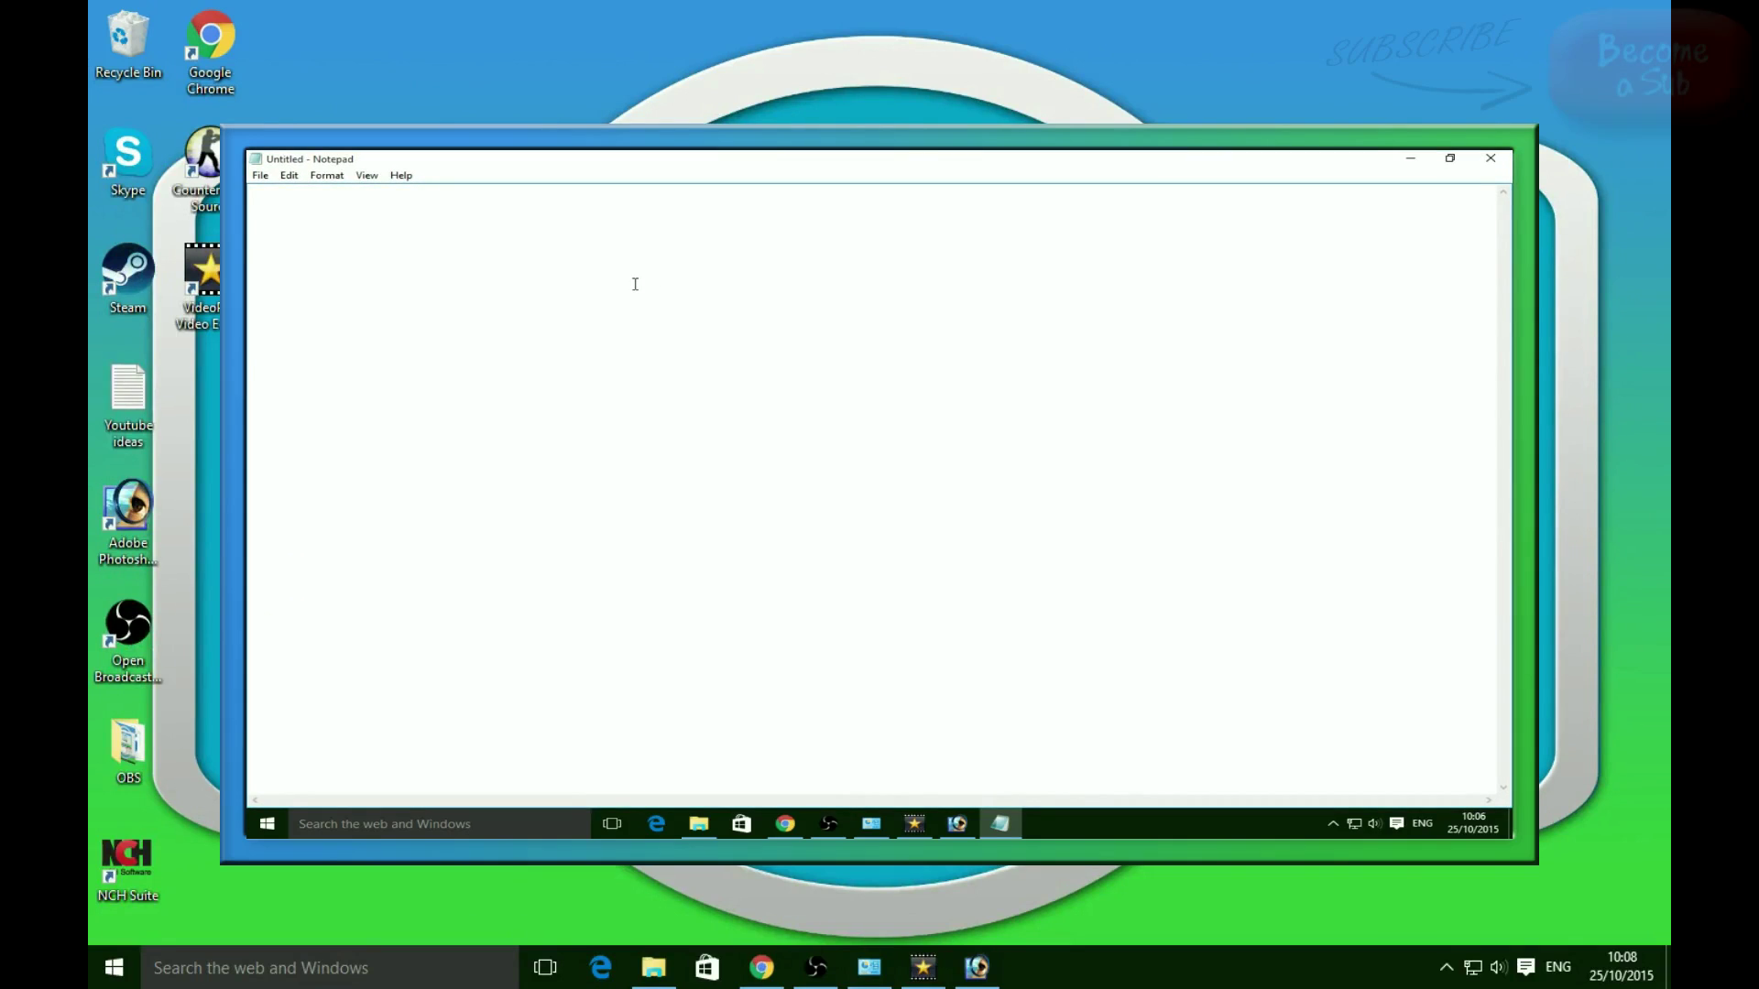
Step: In Notepad, type test @ and " characters to check the layout, then erase them
type("@@@")
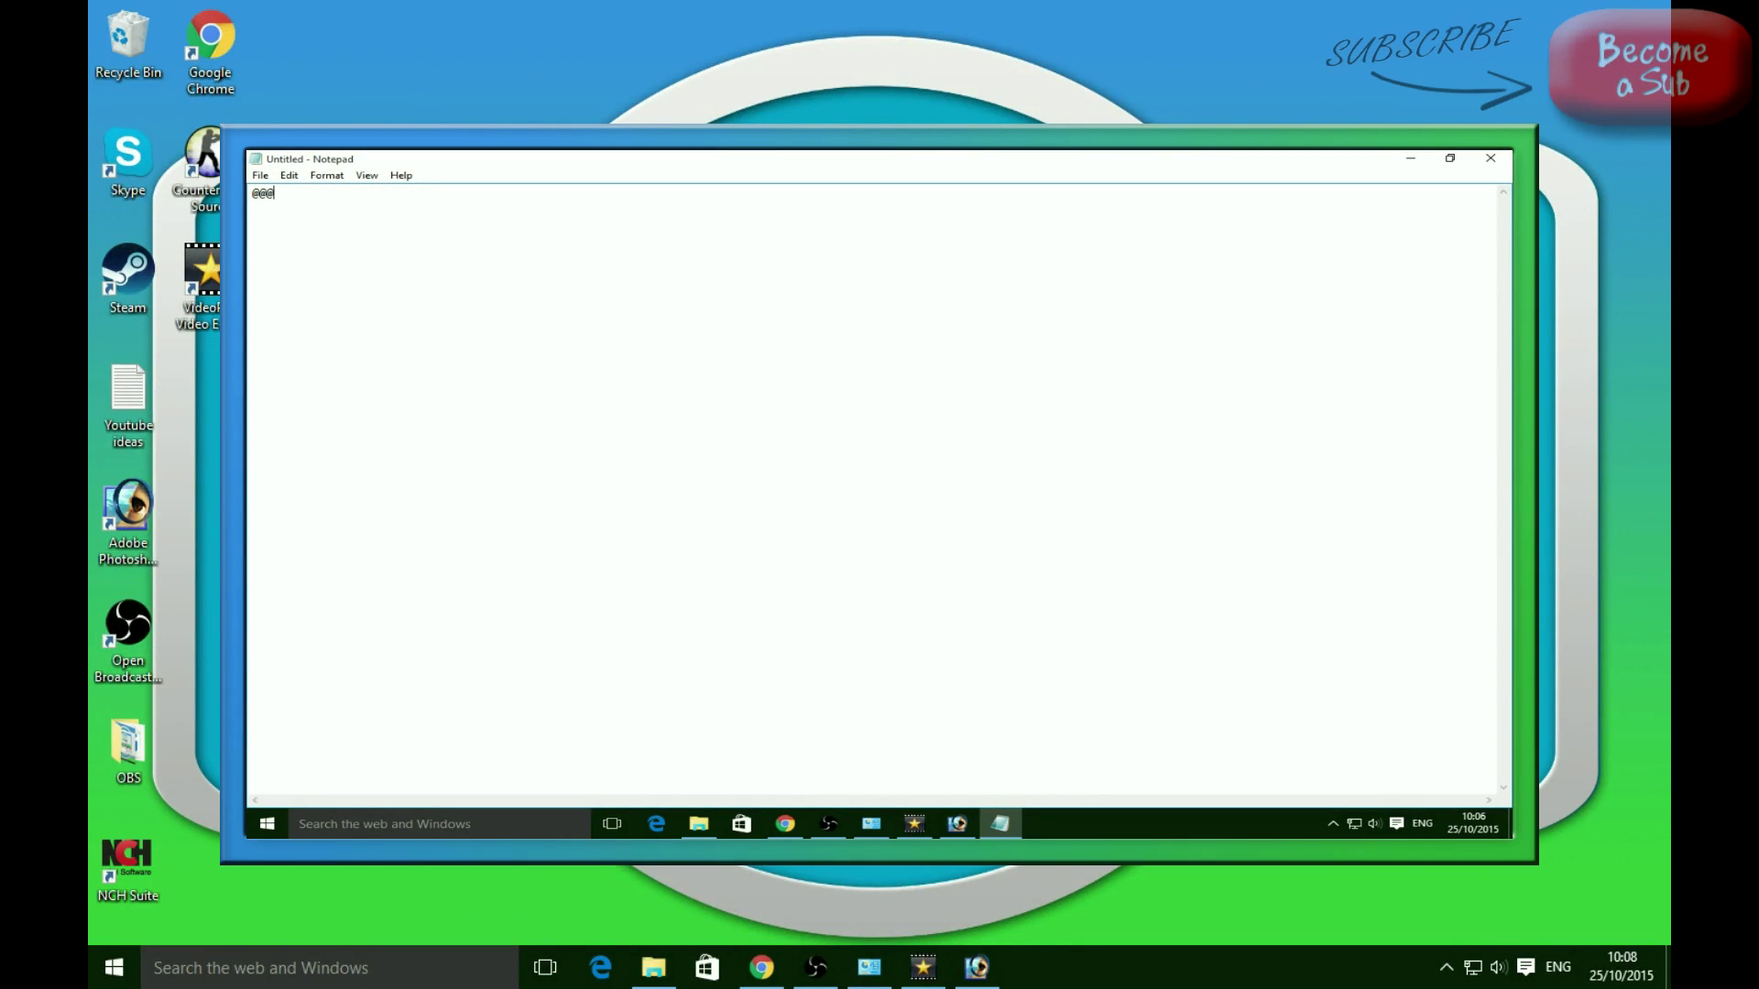
type("@@@\"\"\"\"")
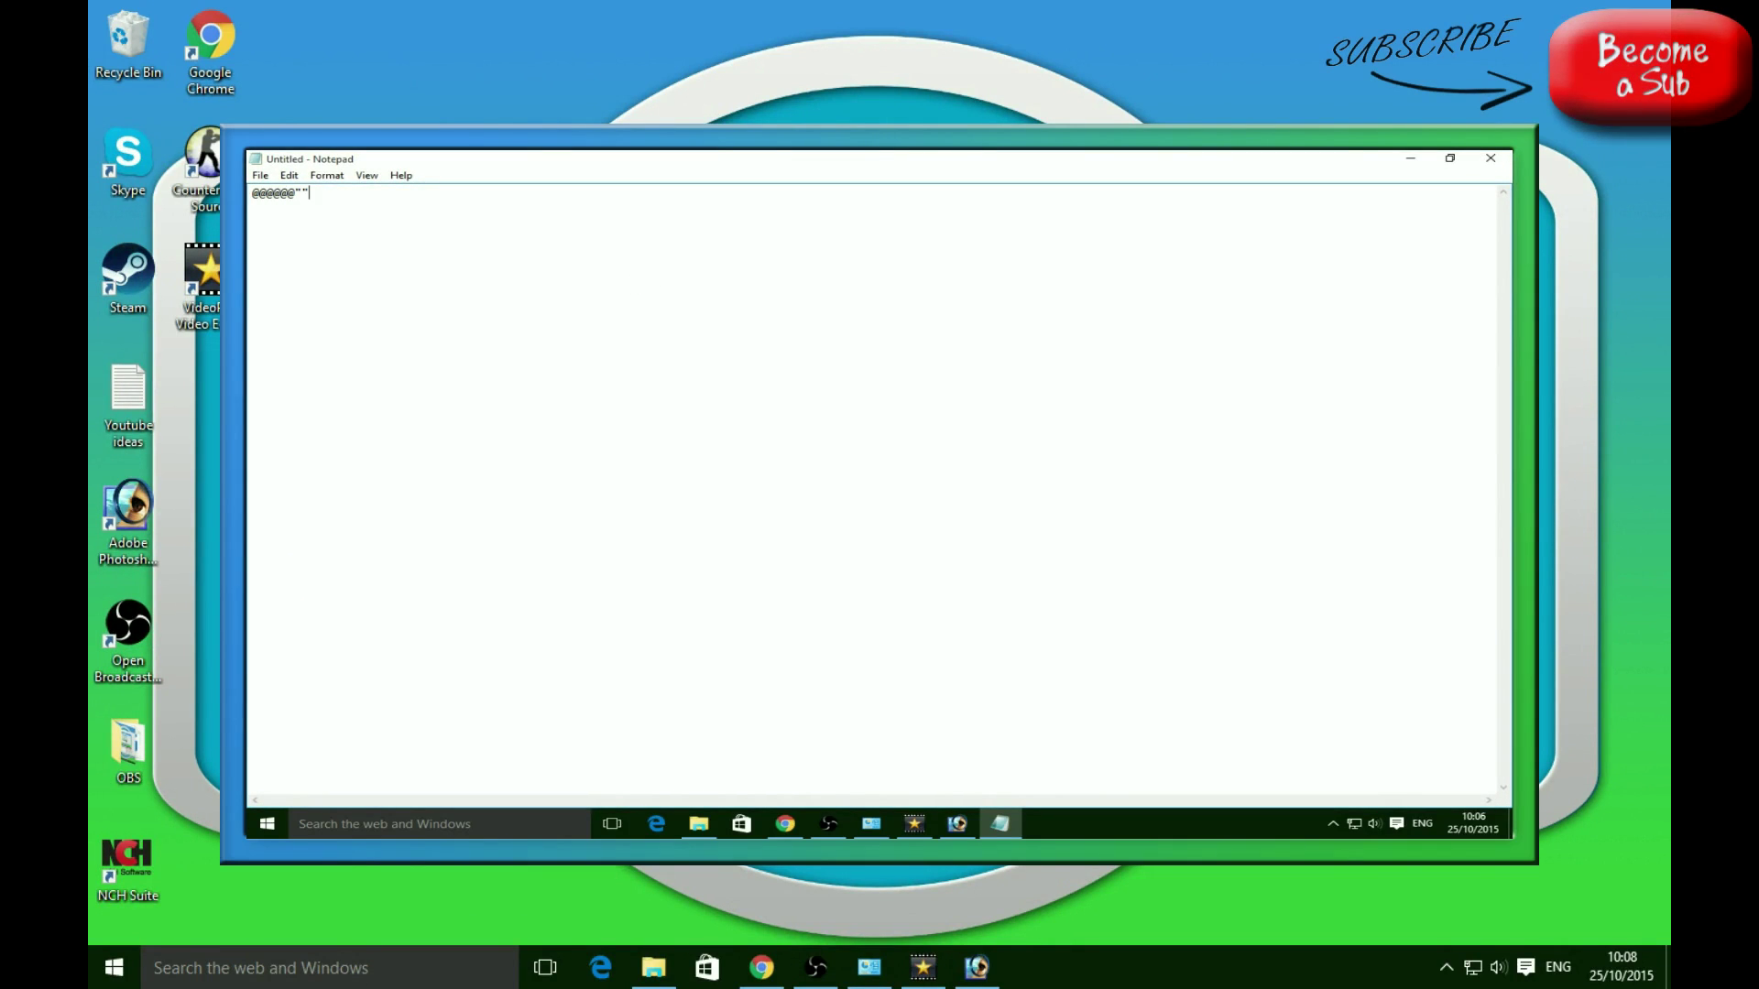
key("BackSpace")
key("BackSpace")
key("BackSpace")
key("BackSpace")
key("BackSpace")
key("BackSpace")
key("BackSpace")
key("BackSpace")
key("BackSpace")
key("BackSpace")
key("BackSpace")
key("BackSpace")
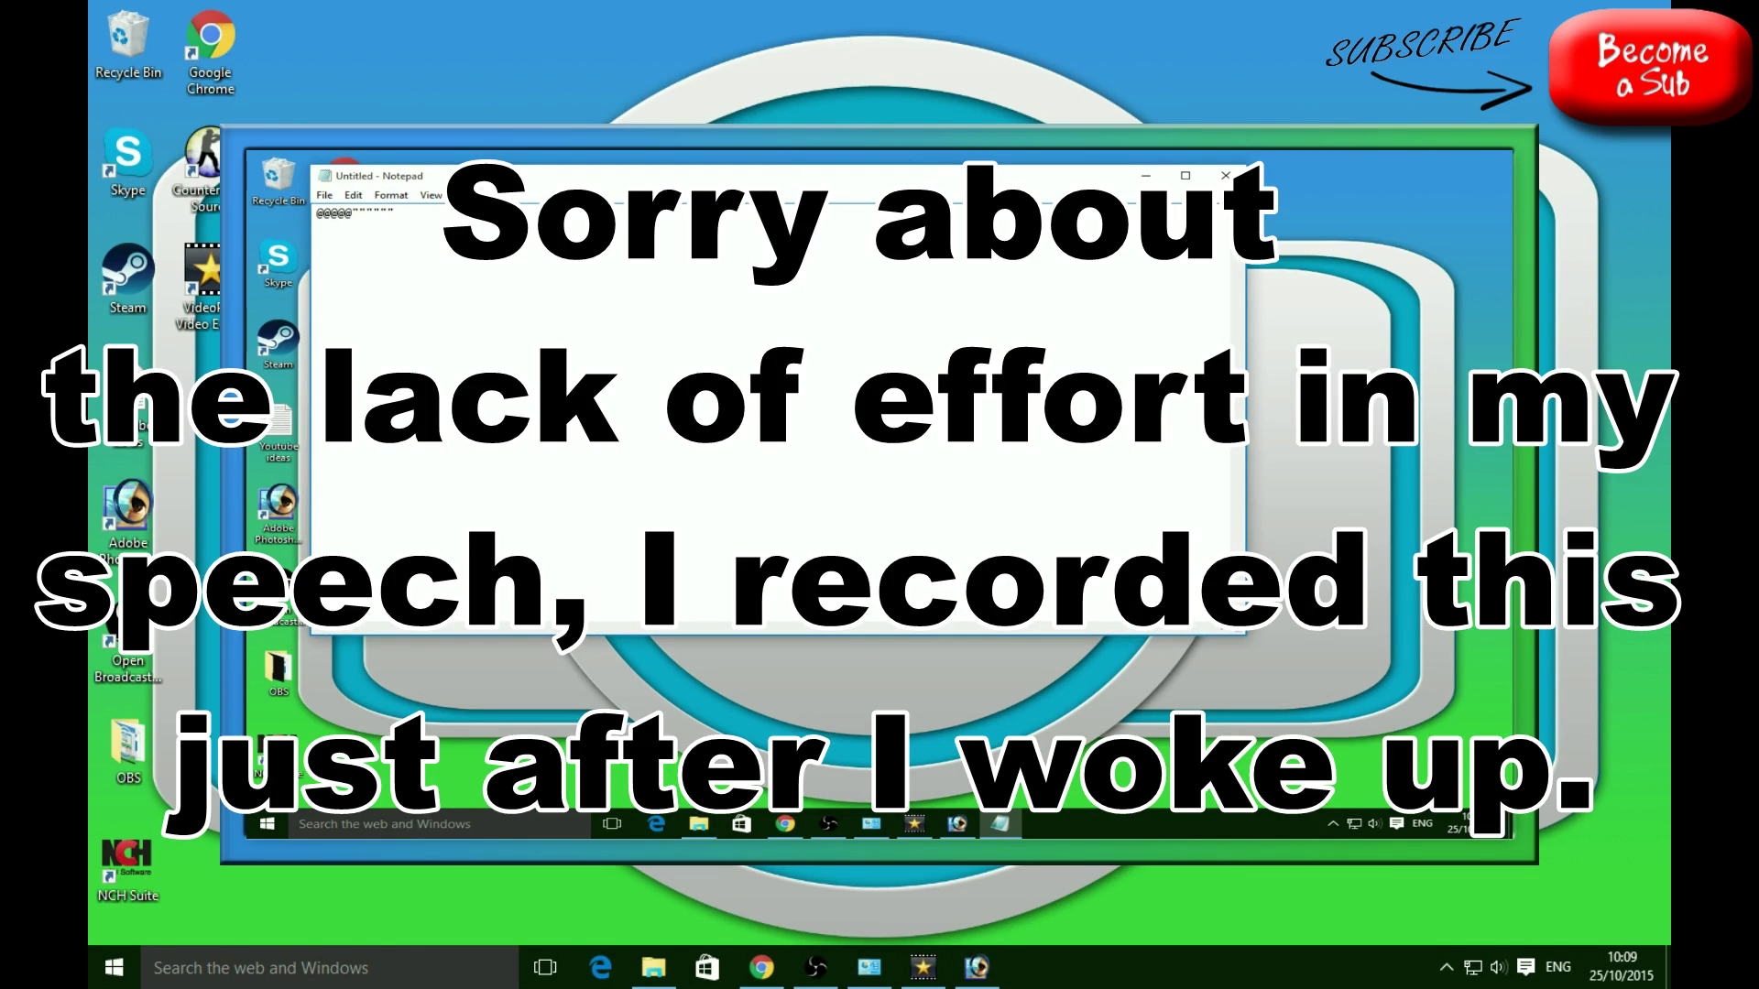
left_click_drag(316, 212, 378, 220)
key("BackSpace")
type("\"\"\"@@")
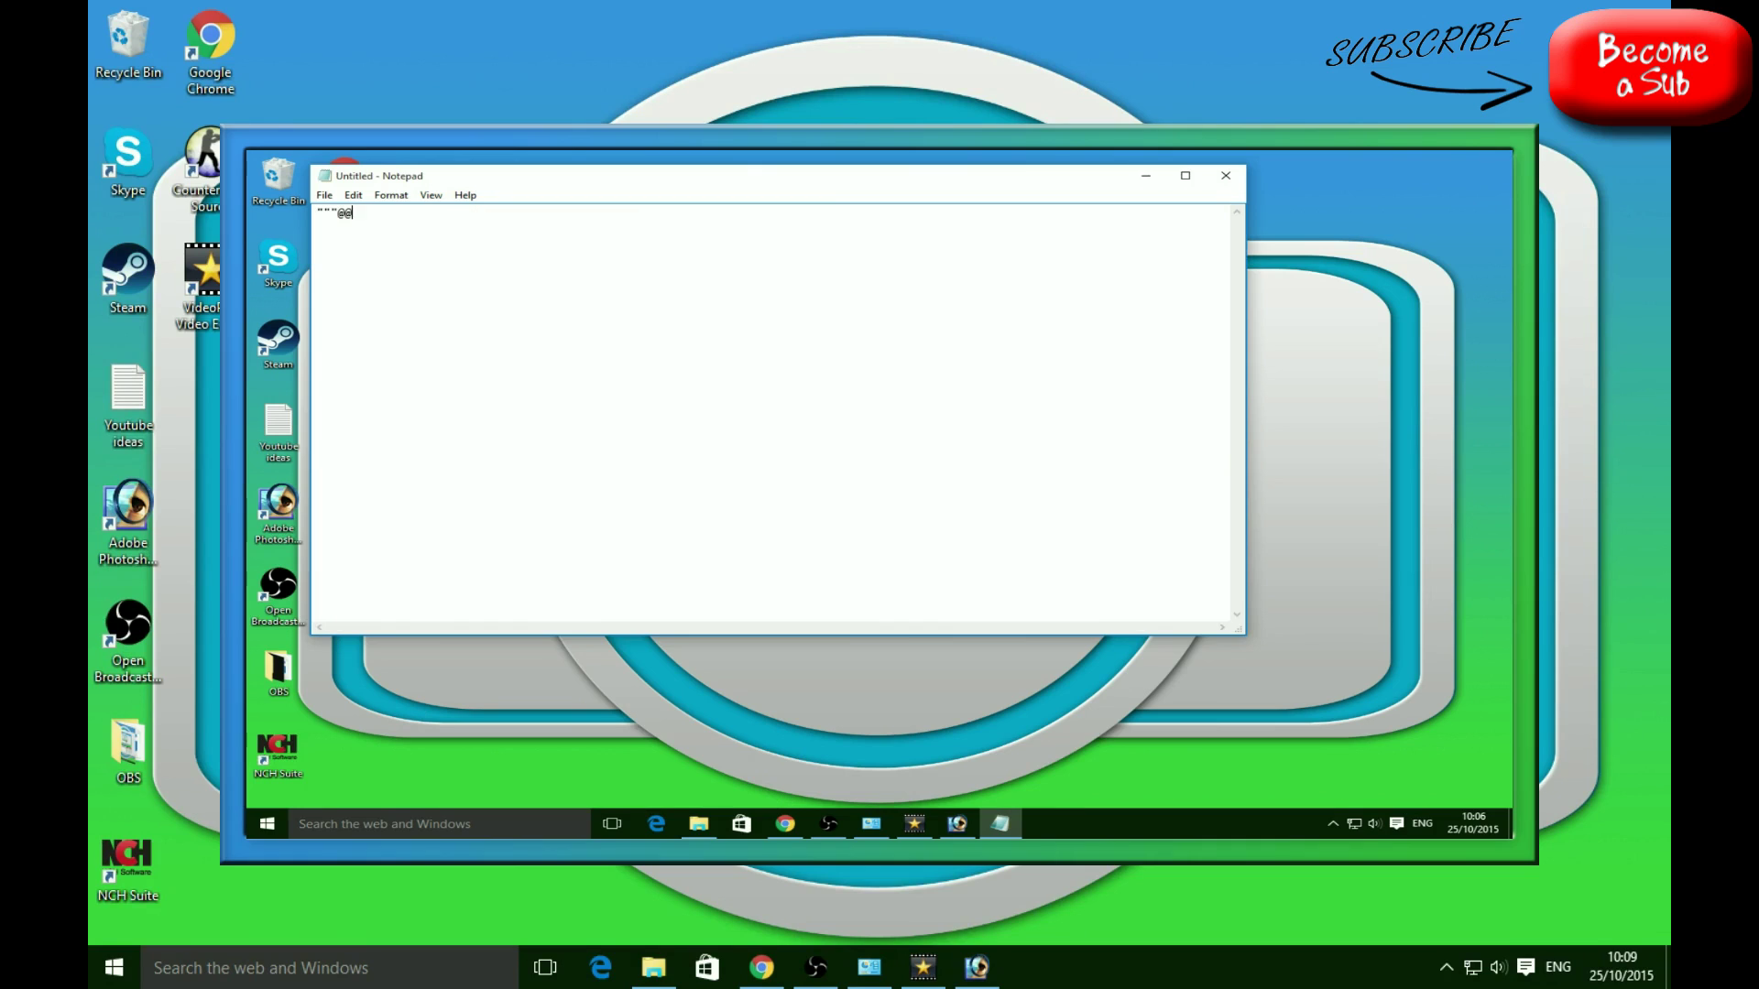
key("BackSpace")
key("BackSpace")
key("BackSpace")
key("BackSpace")
type("!!")
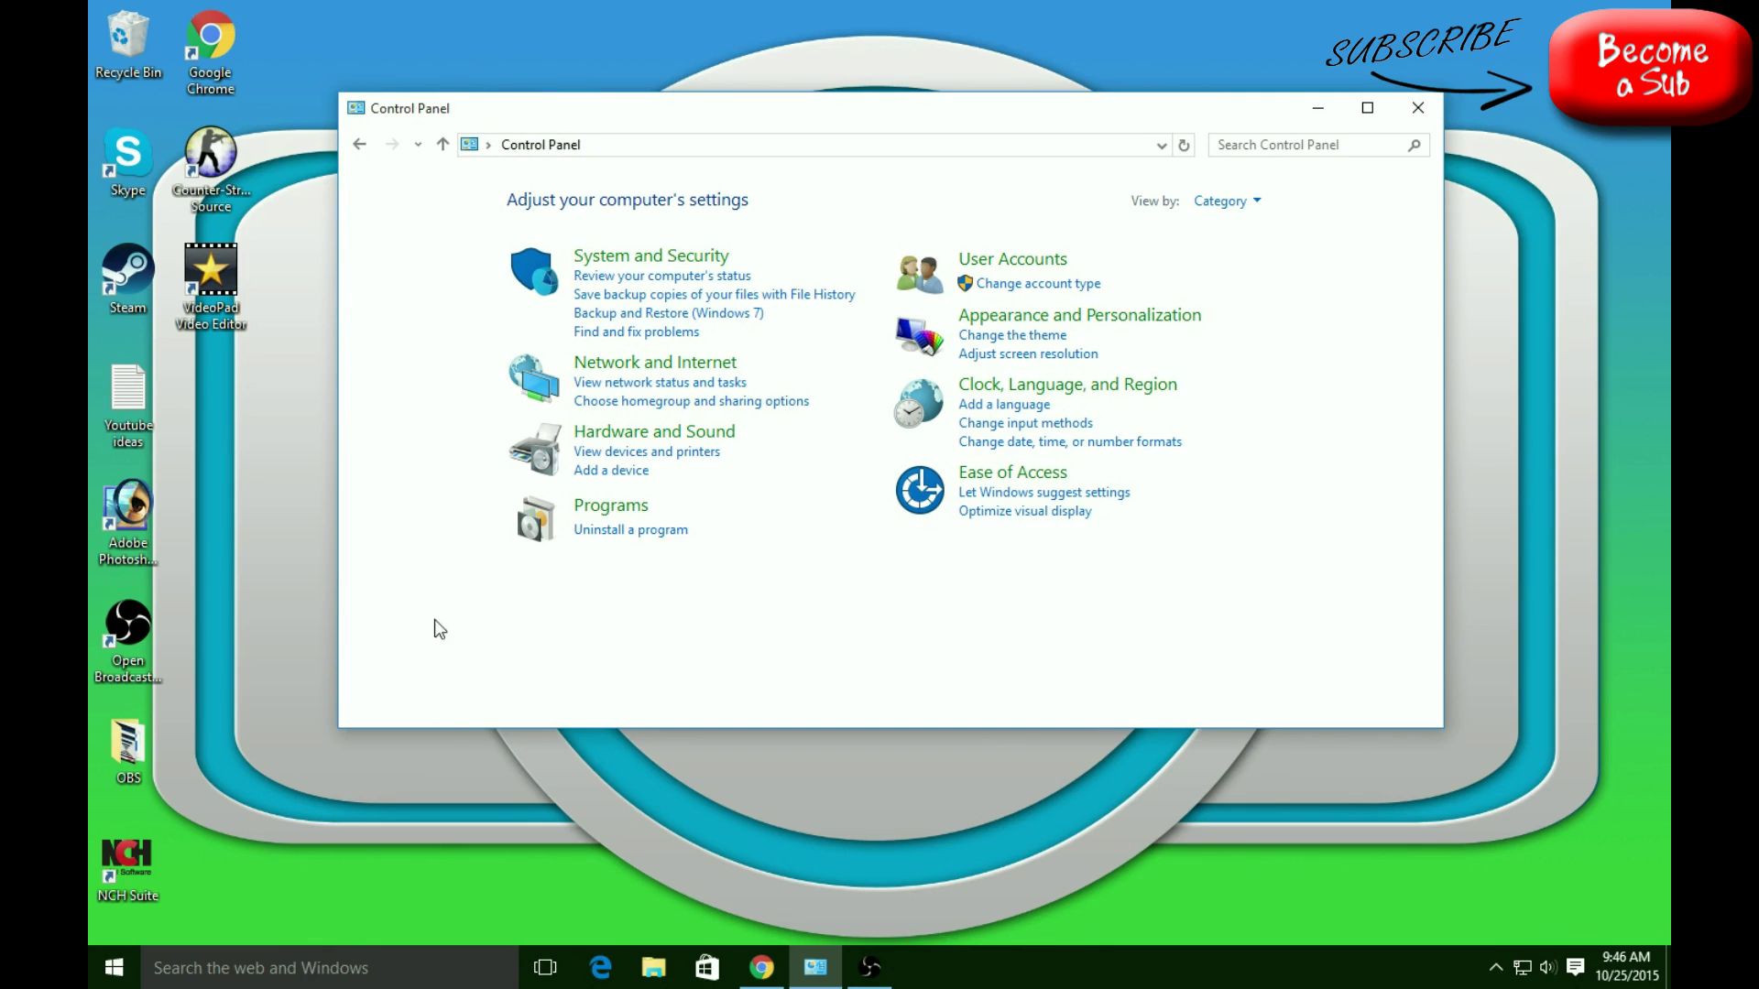
Step: Go to Control Panel's Clock, Language, and Region page and bring up the Region dialog
left_click(272, 977)
left_click(716, 821)
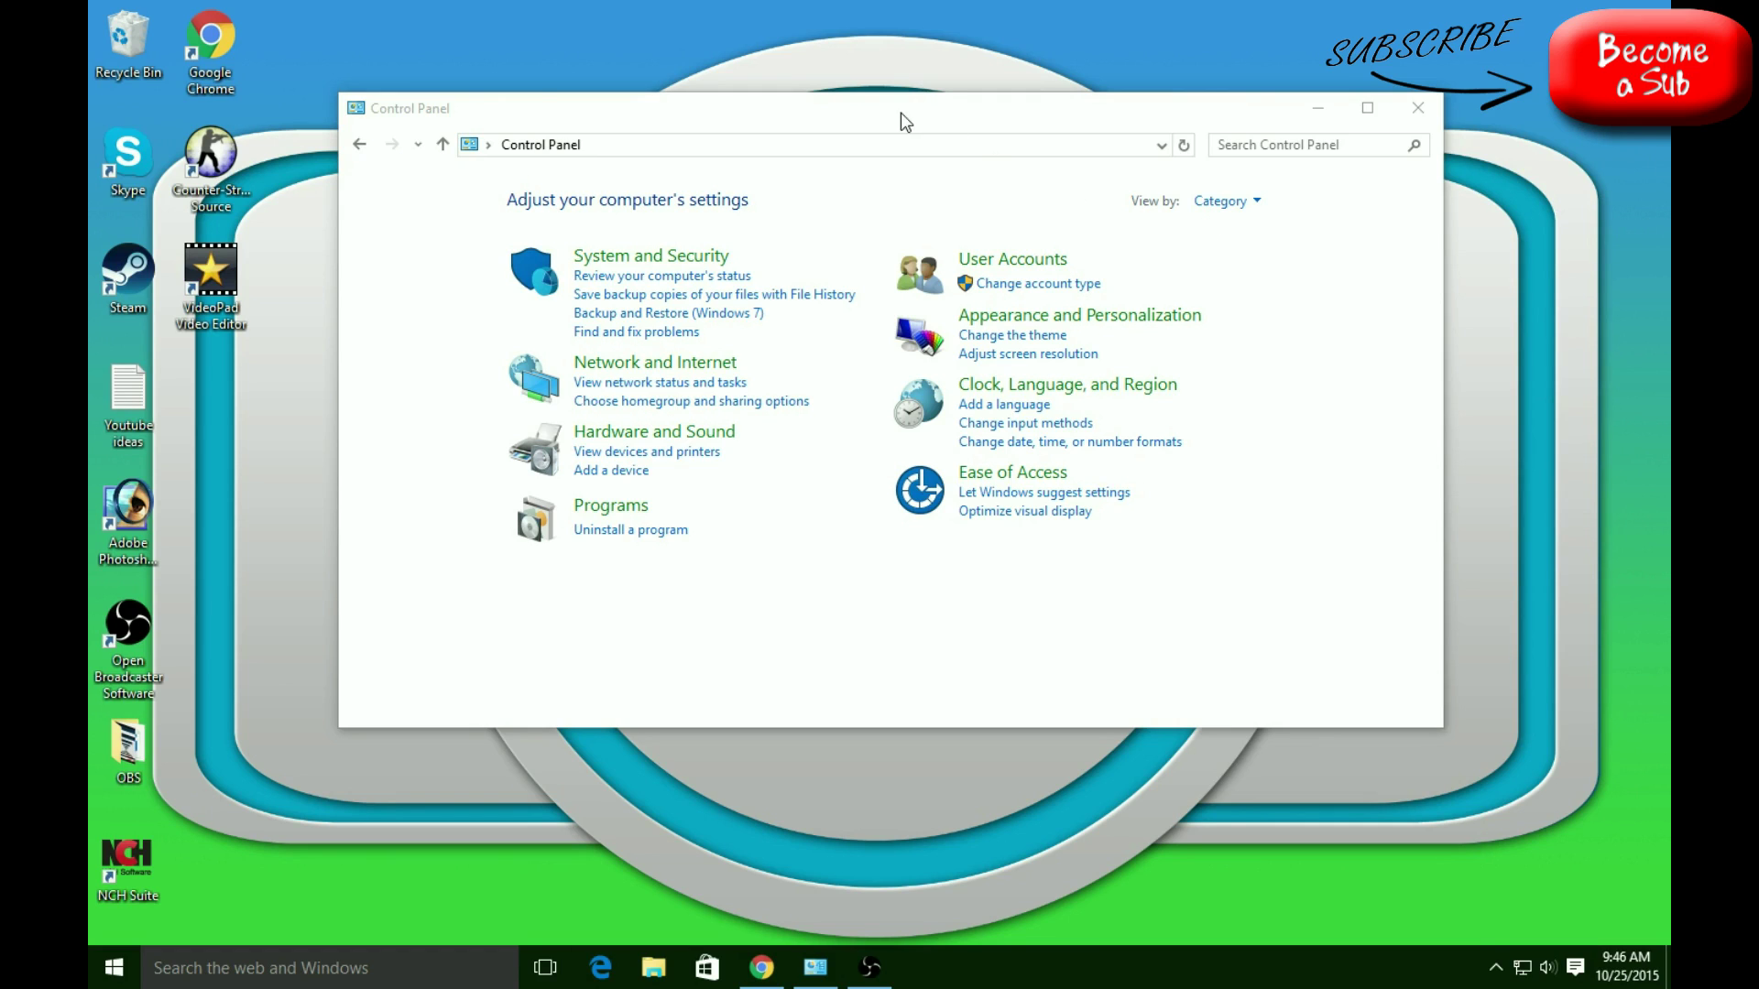
left_click(647, 122)
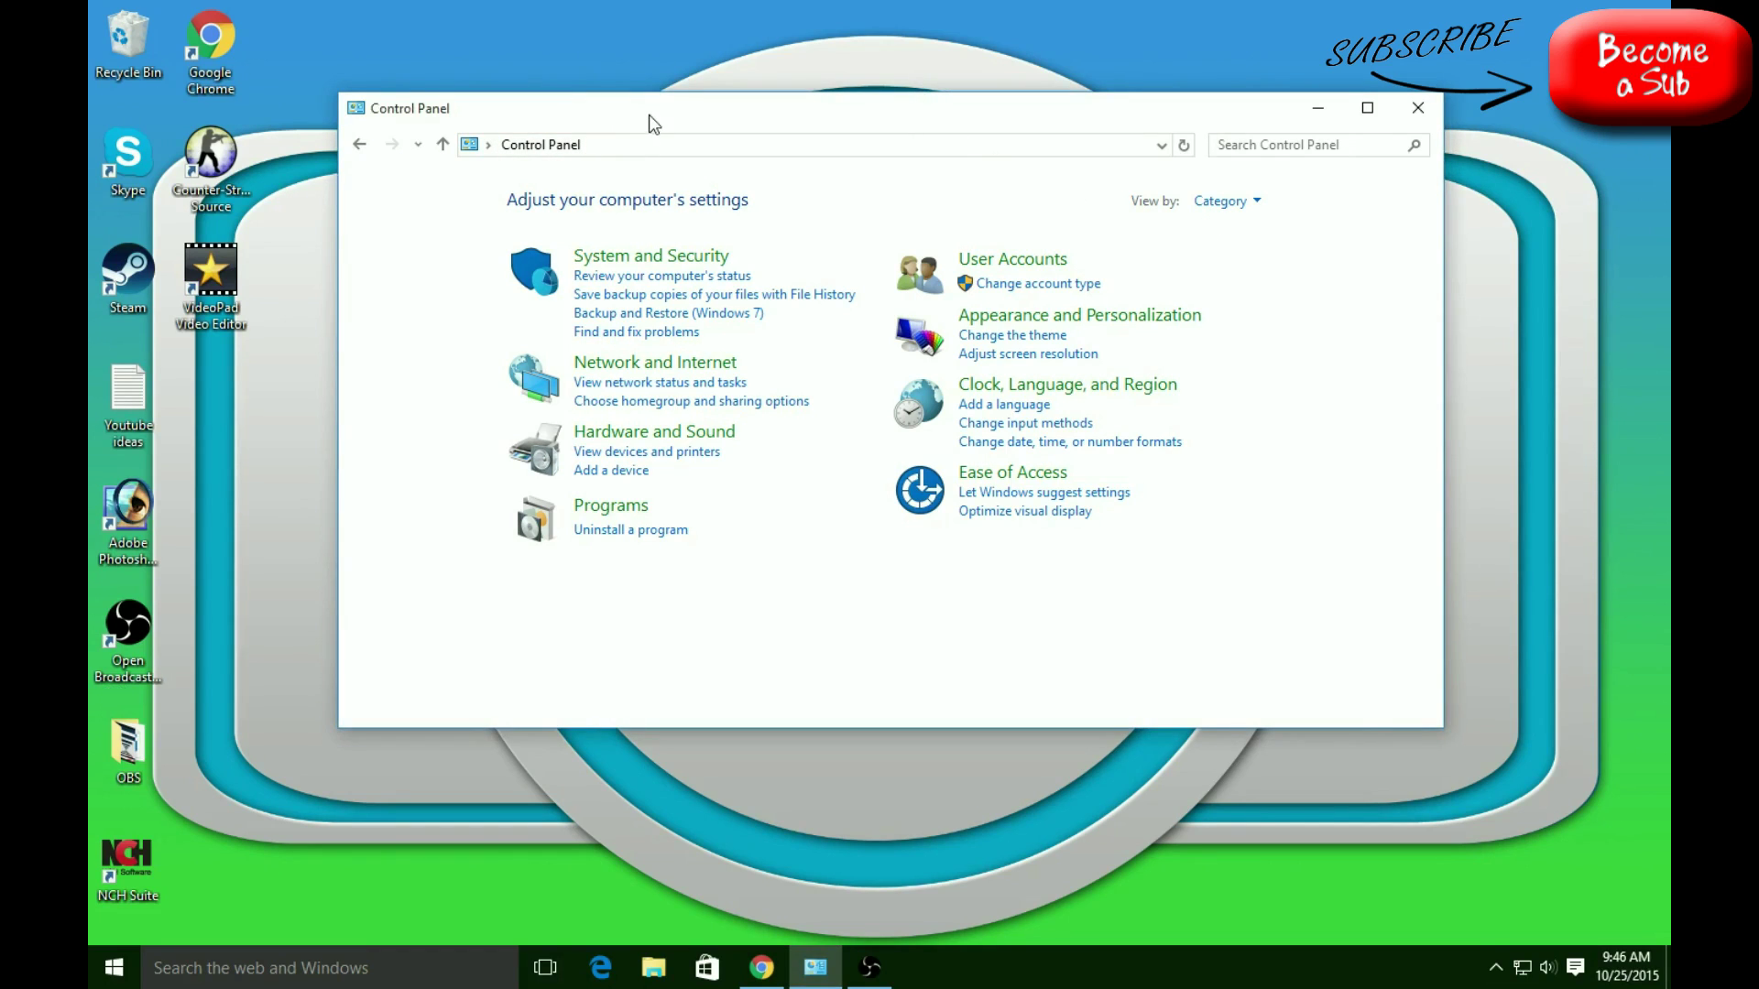
left_click_drag(649, 123, 591, 122)
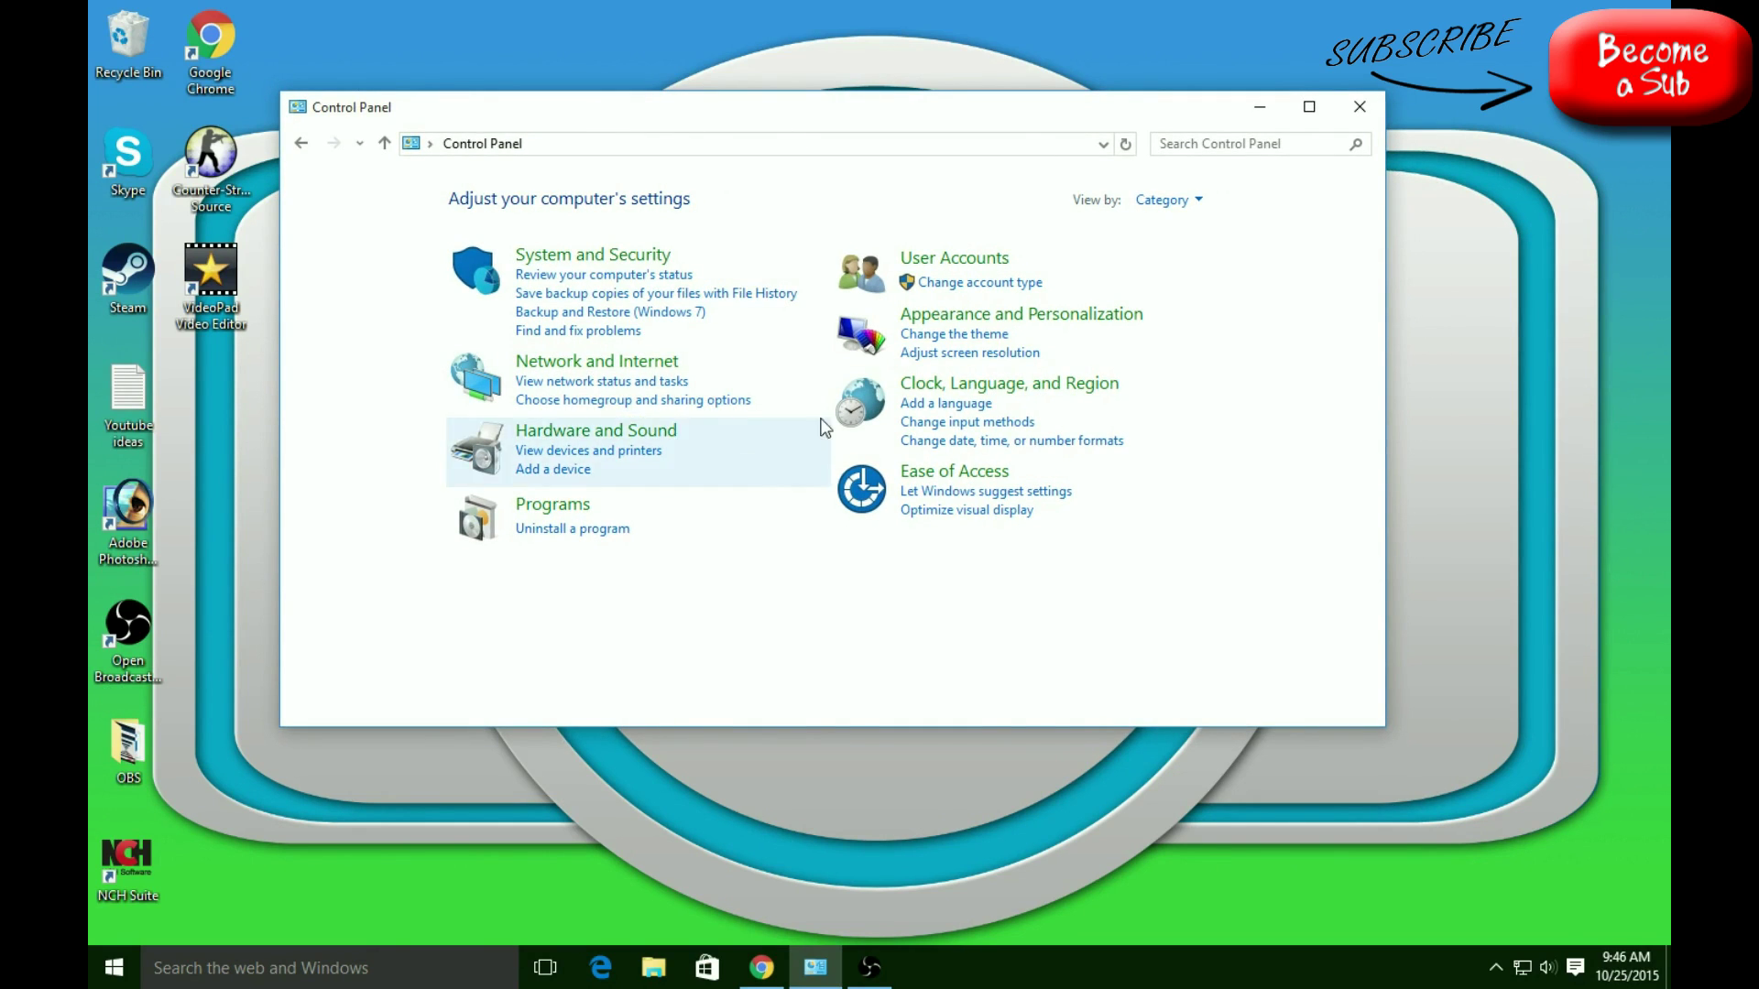
left_click(1011, 394)
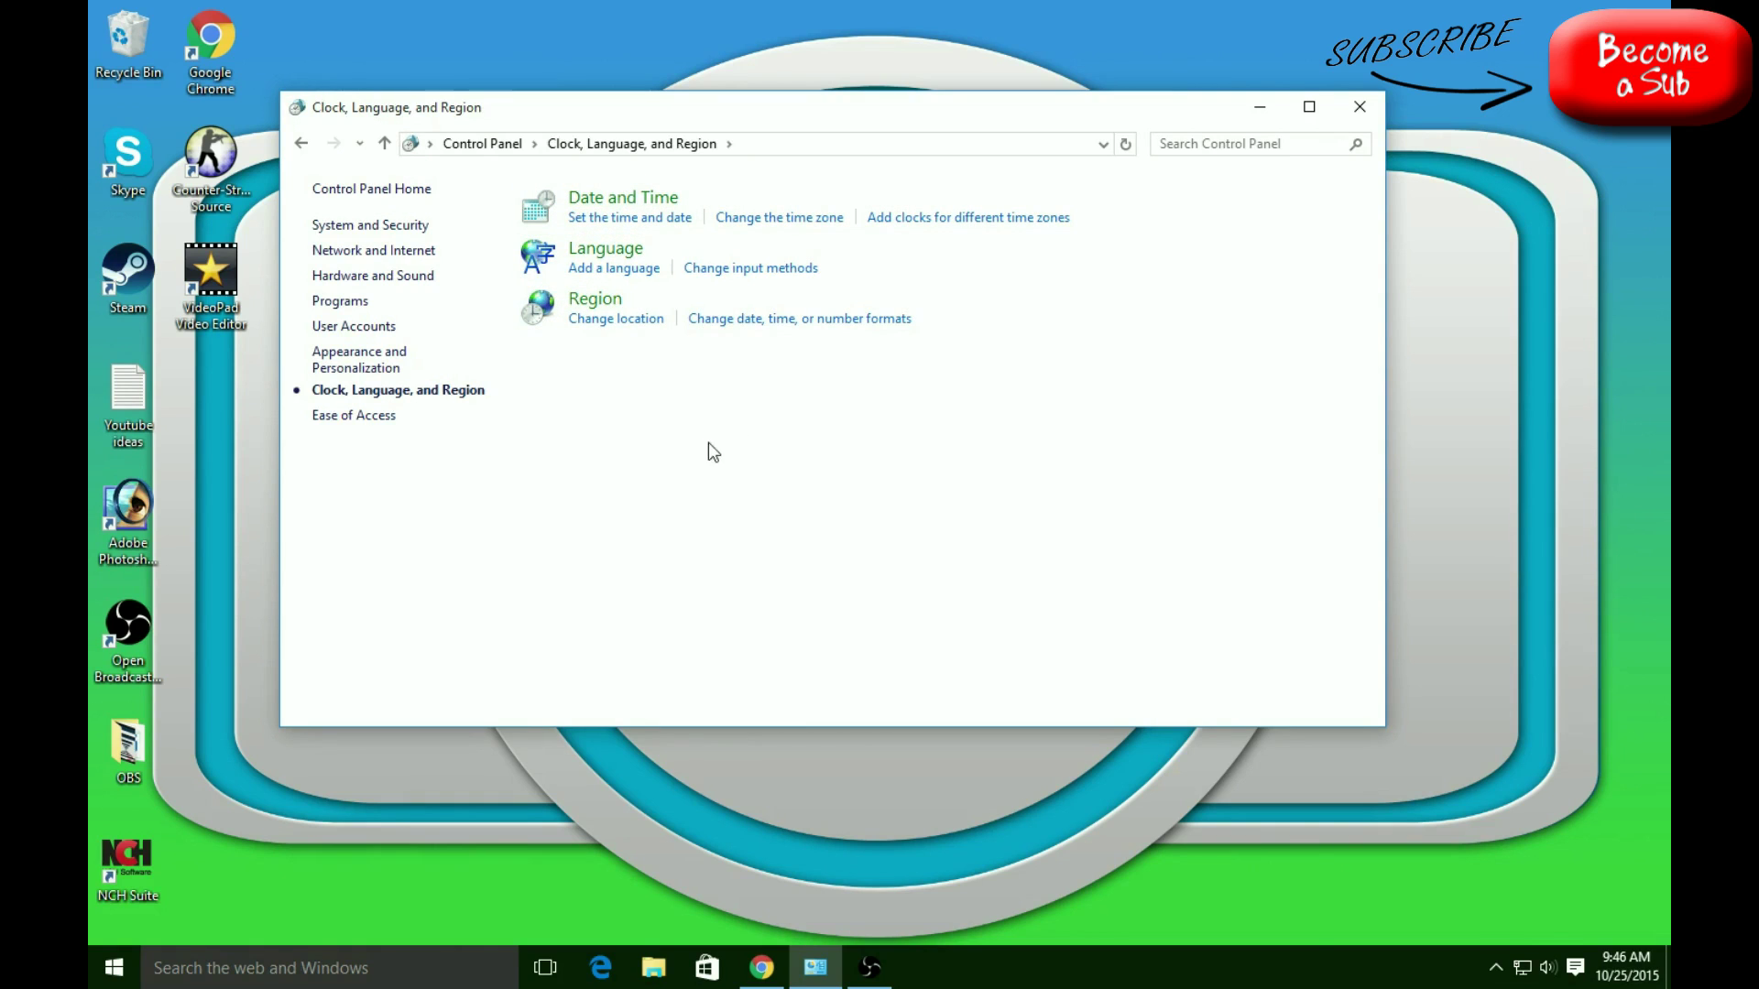
left_click(608, 304)
Step: Set the Region format to English (United Kingdom)
left_click_drag(494, 190, 631, 128)
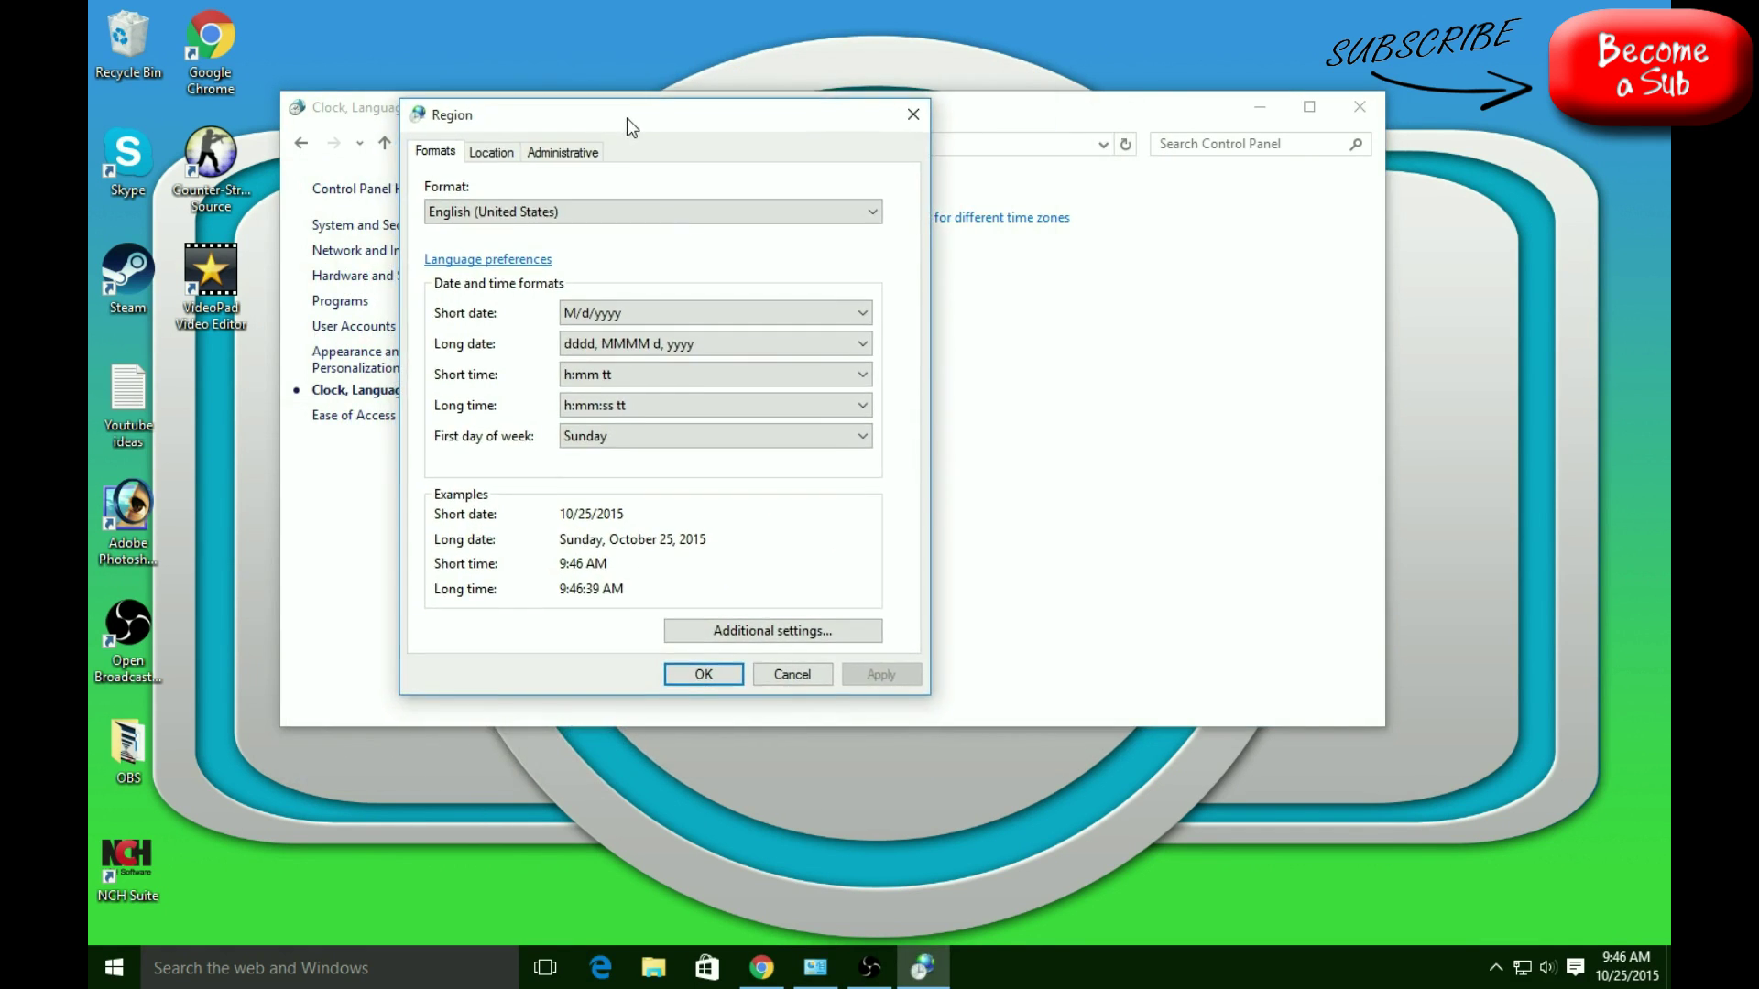
left_click(590, 220)
left_click(592, 222)
left_click(497, 163)
left_click(557, 151)
left_click(436, 151)
left_click(563, 213)
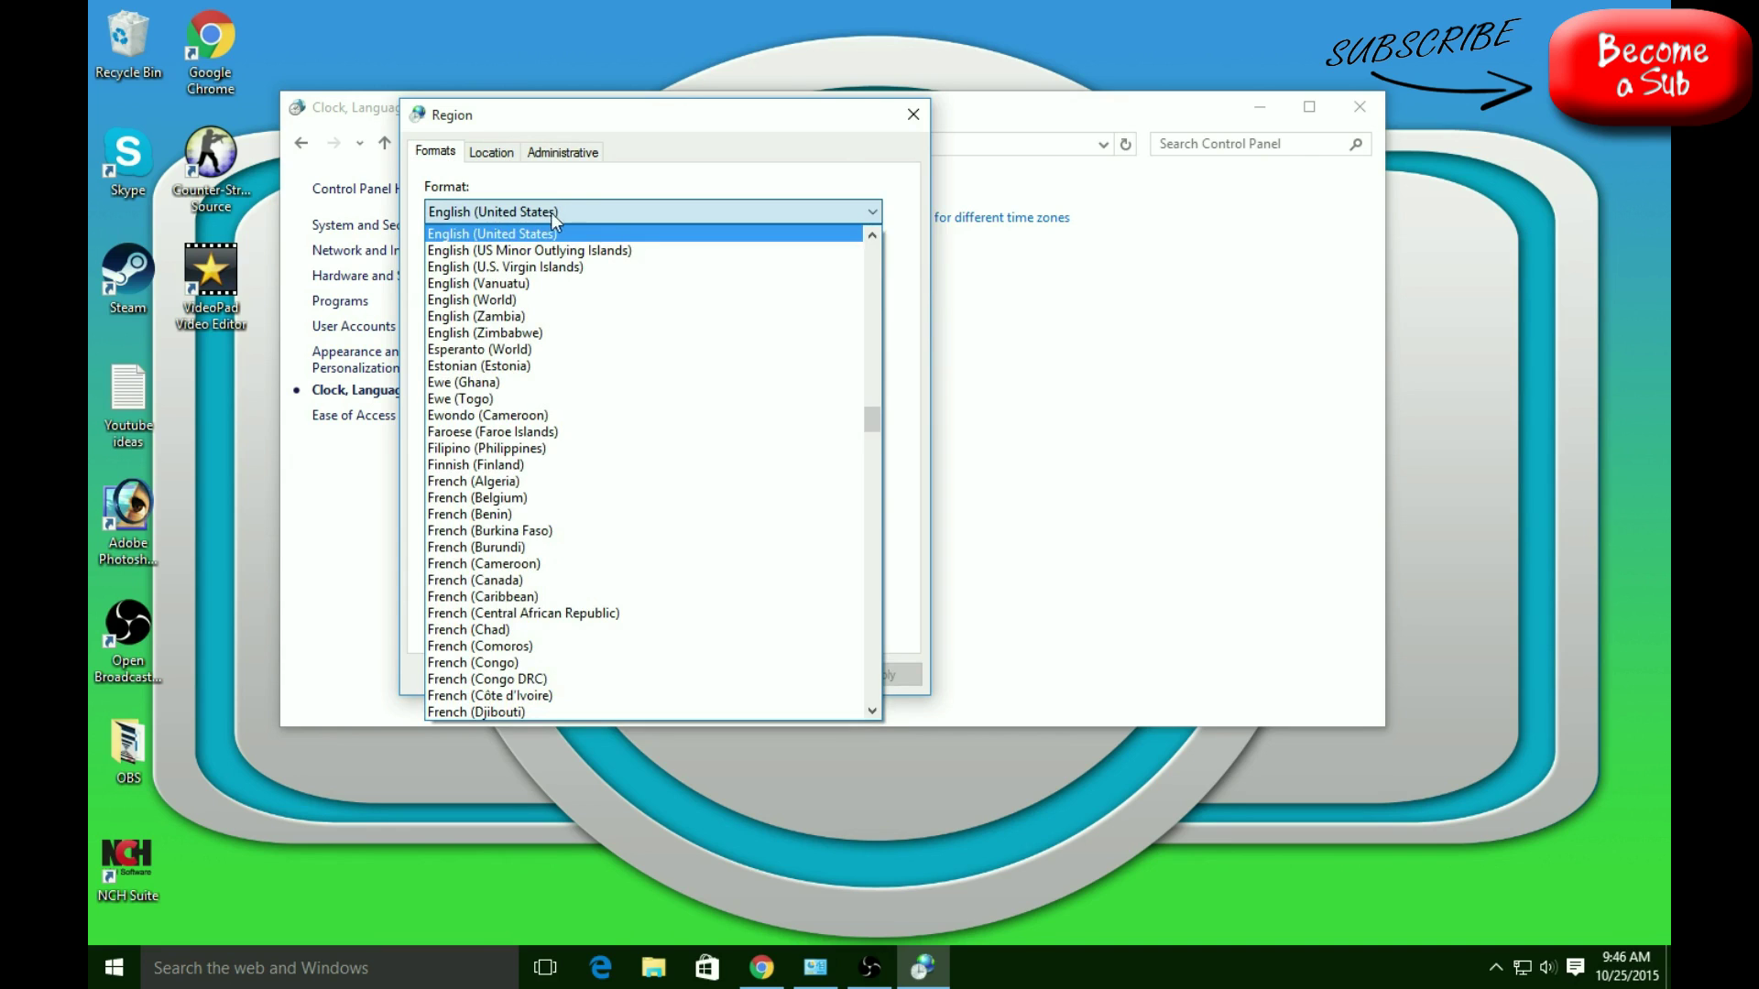
scroll(570, 426, "up", 1)
scroll(570, 426, "up", 5)
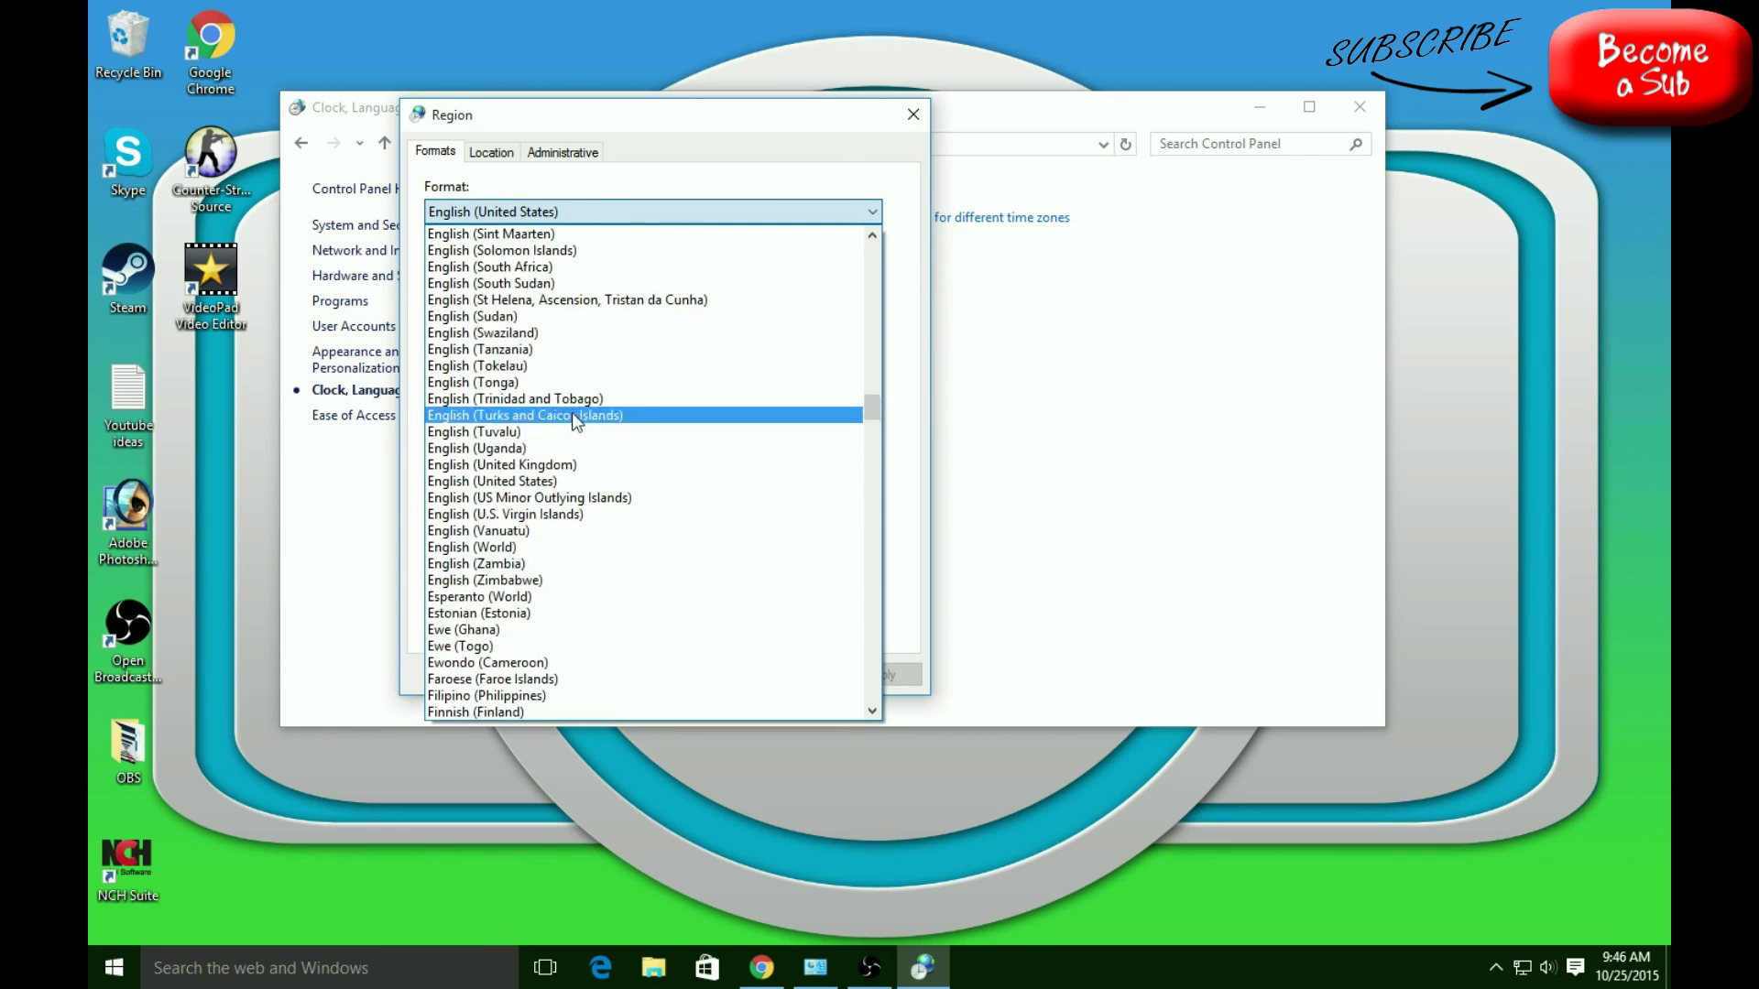
left_click(591, 469)
Step: Set the home location to United Kingdom and apply the region settings
left_click(485, 153)
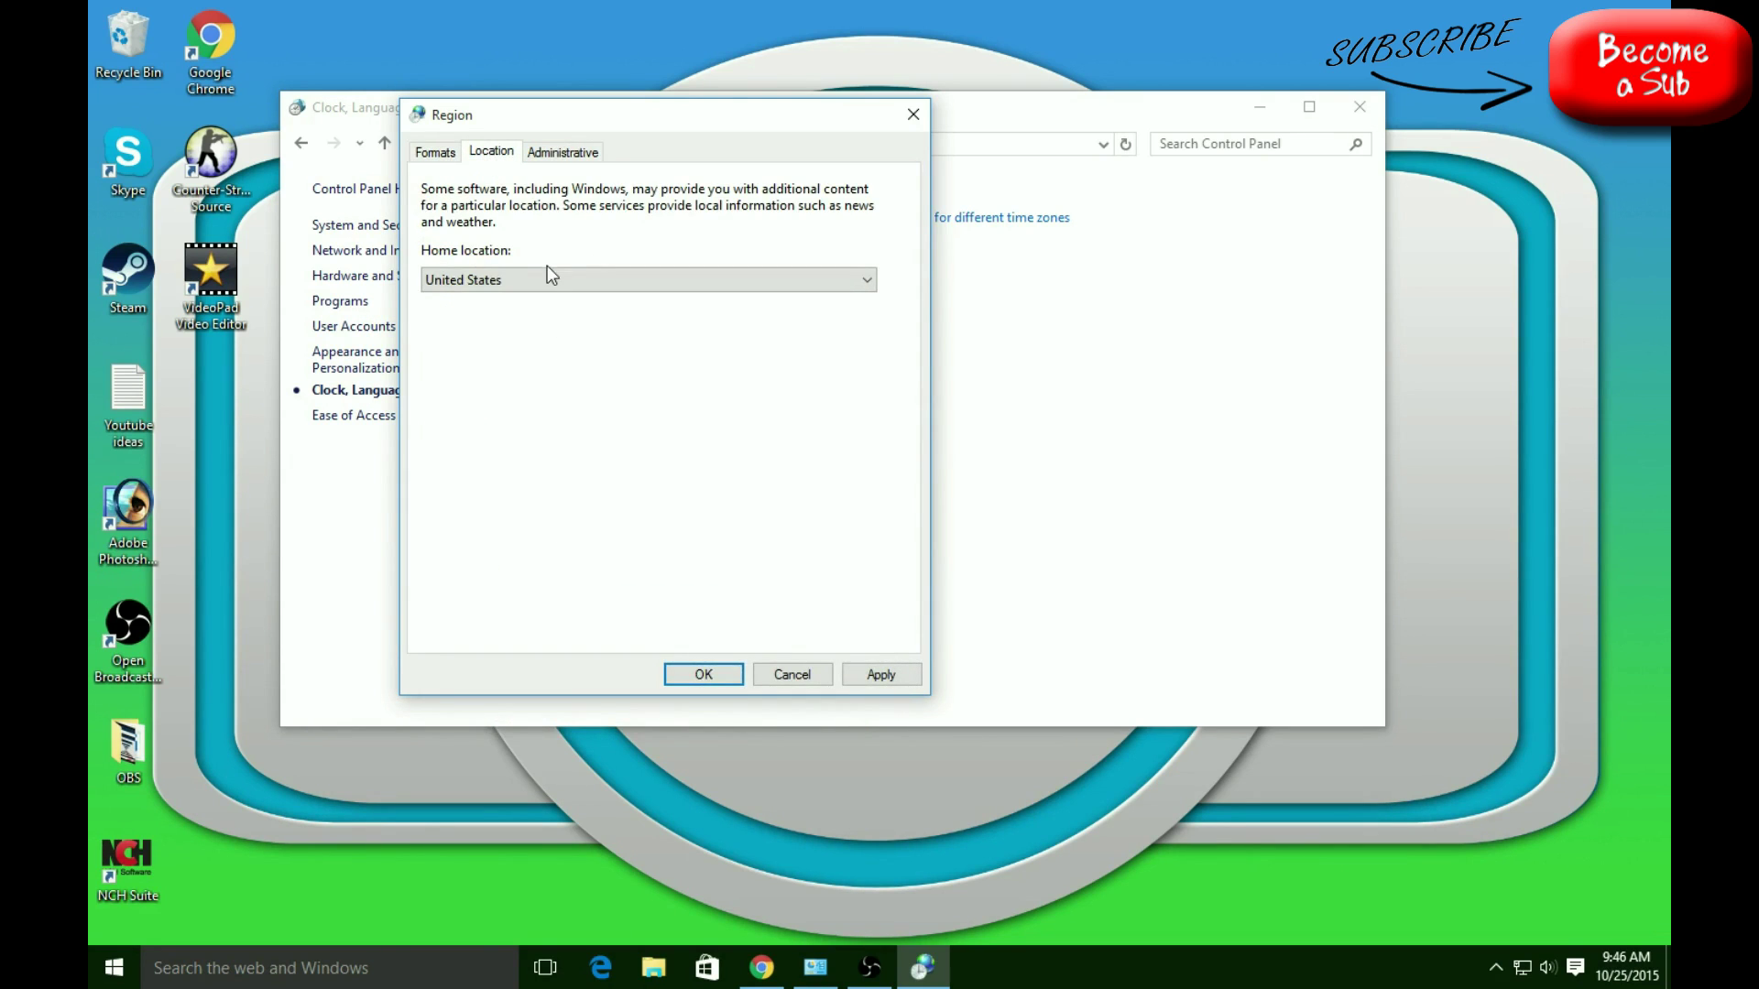
left_click(547, 274)
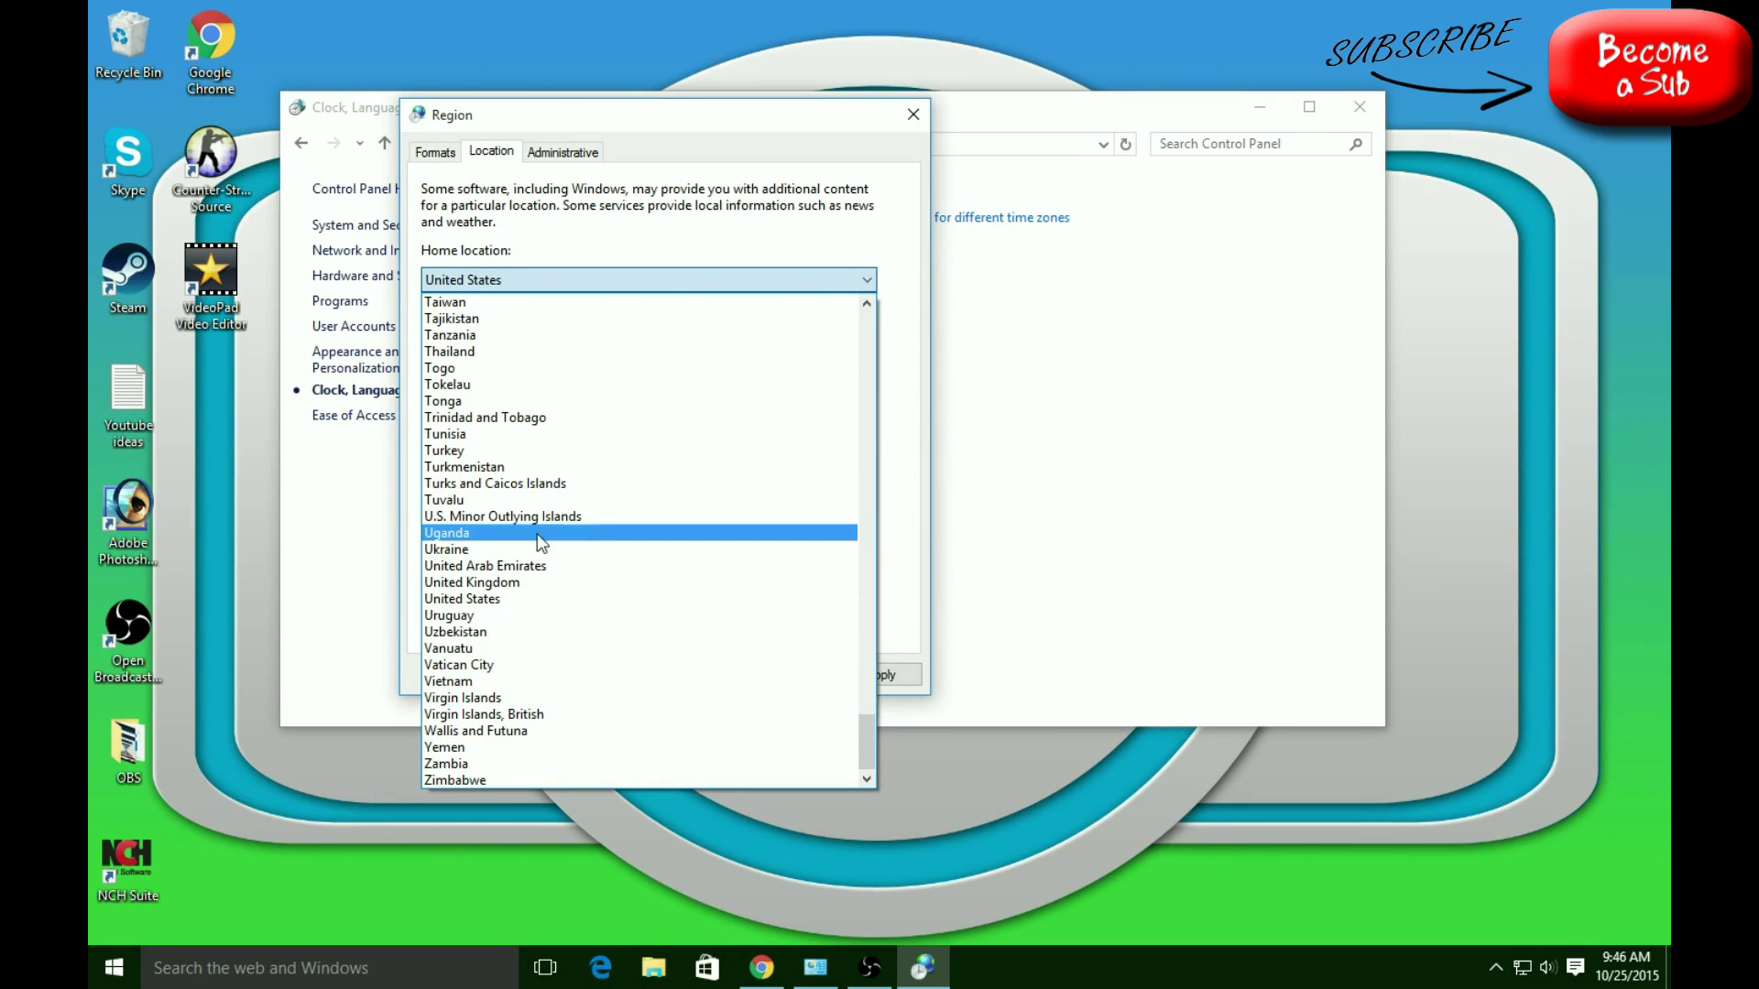
left_click(522, 597)
left_click(522, 279)
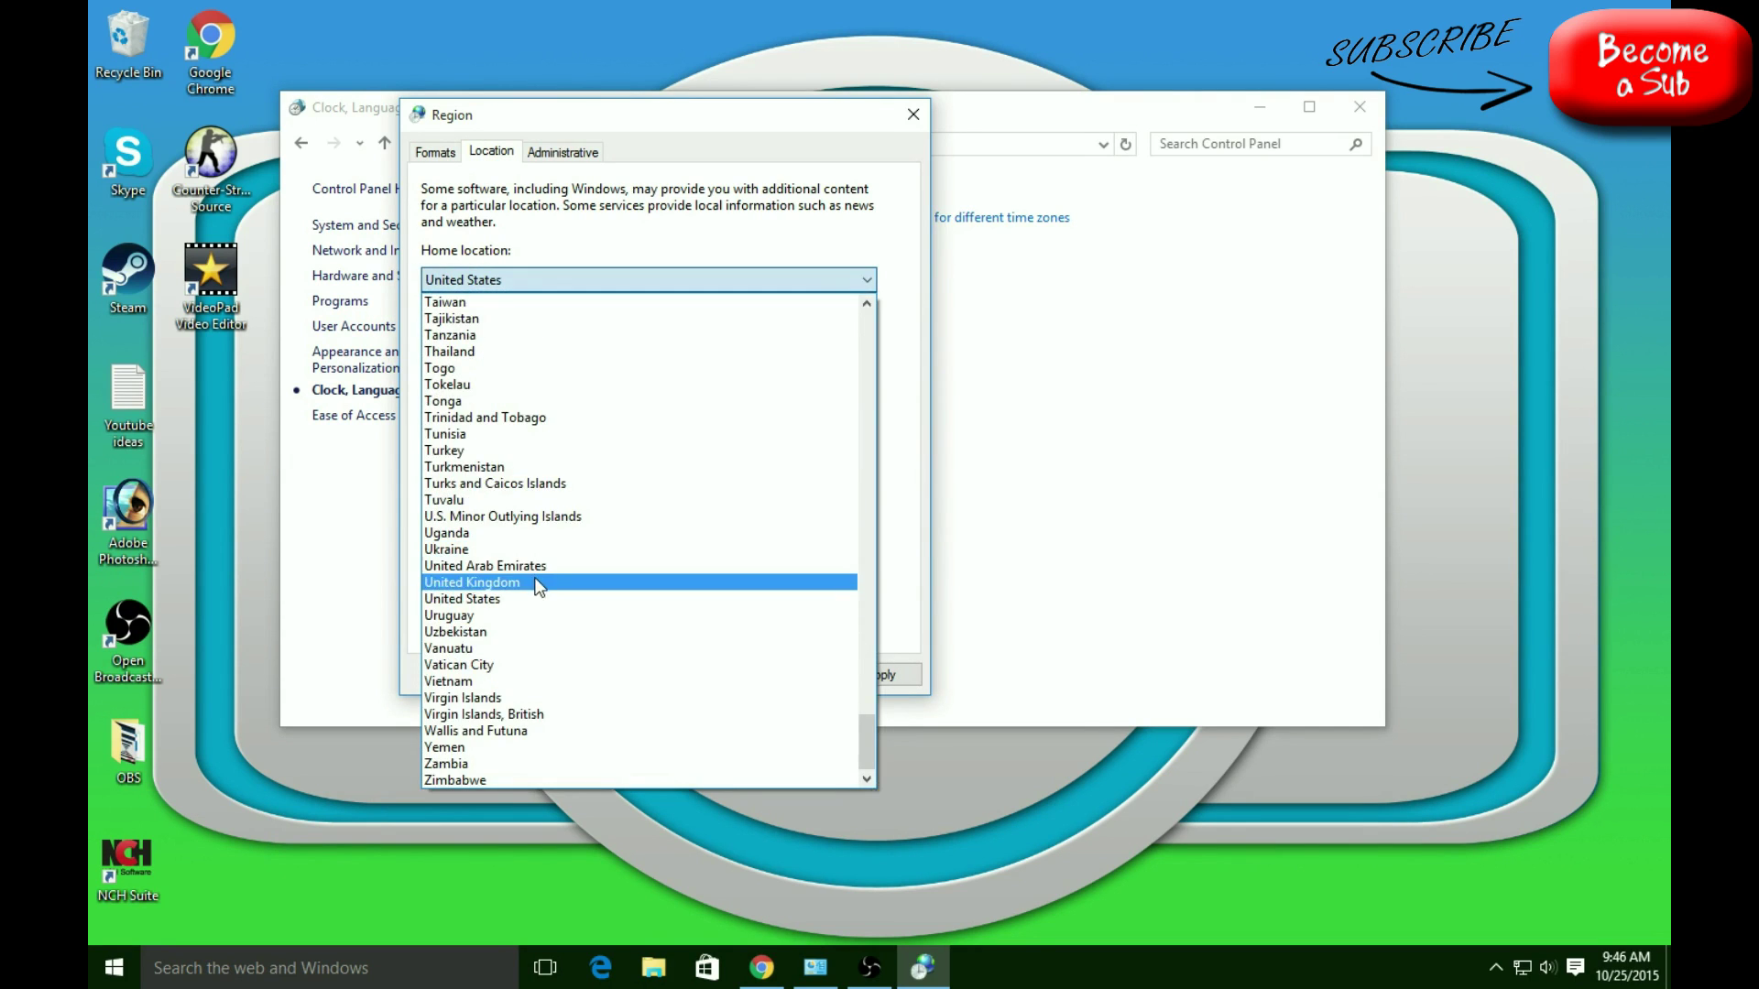
left_click(547, 583)
left_click(460, 154)
left_click(490, 153)
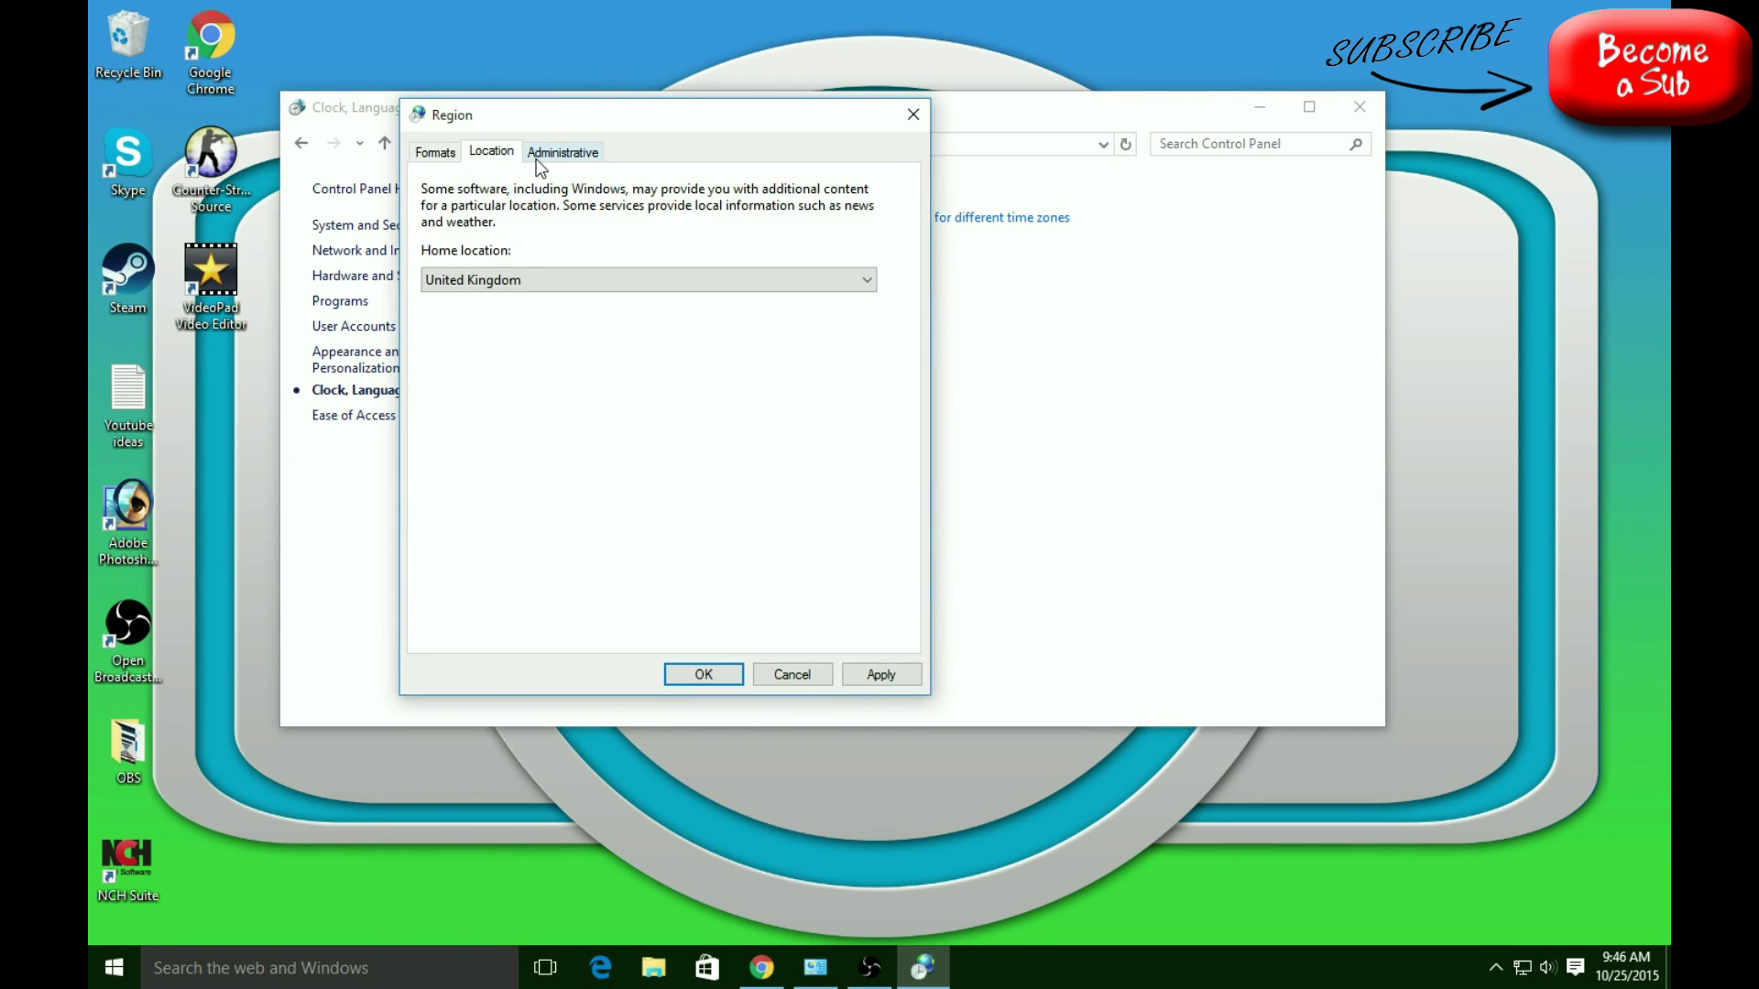
left_click(687, 672)
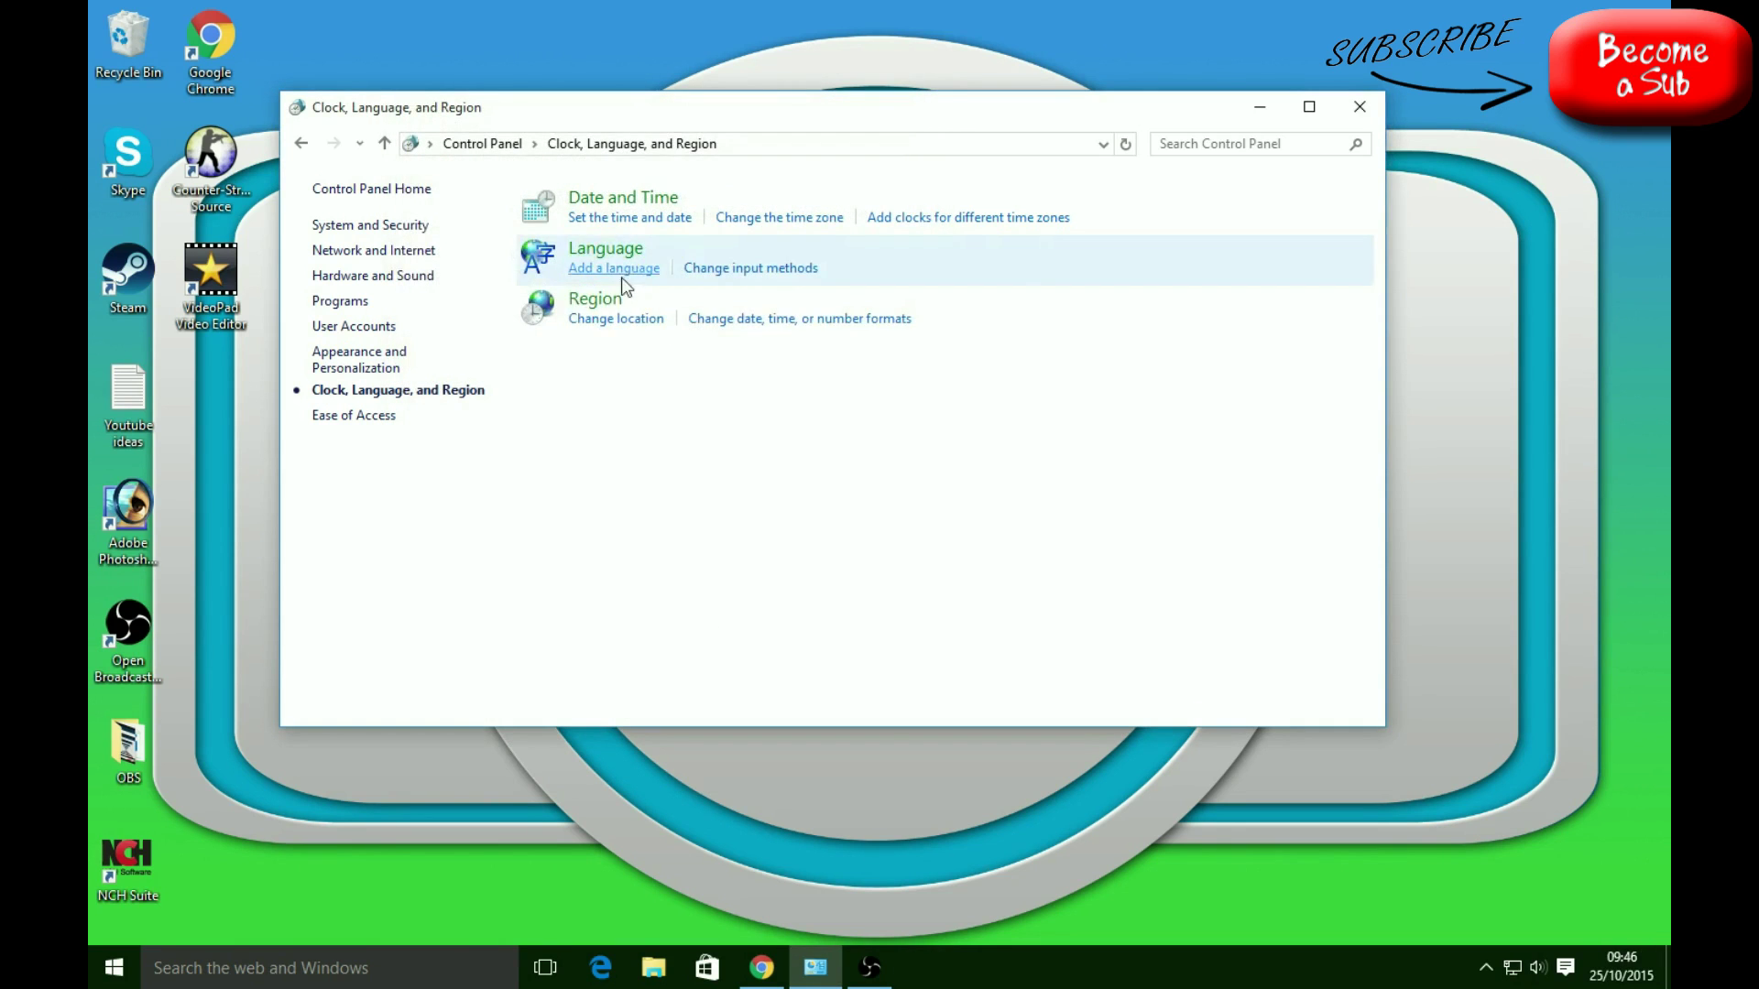
Step: Reopen Region, confirm UK formats, and bring up the non-Unicode system locale setting
left_click(609, 321)
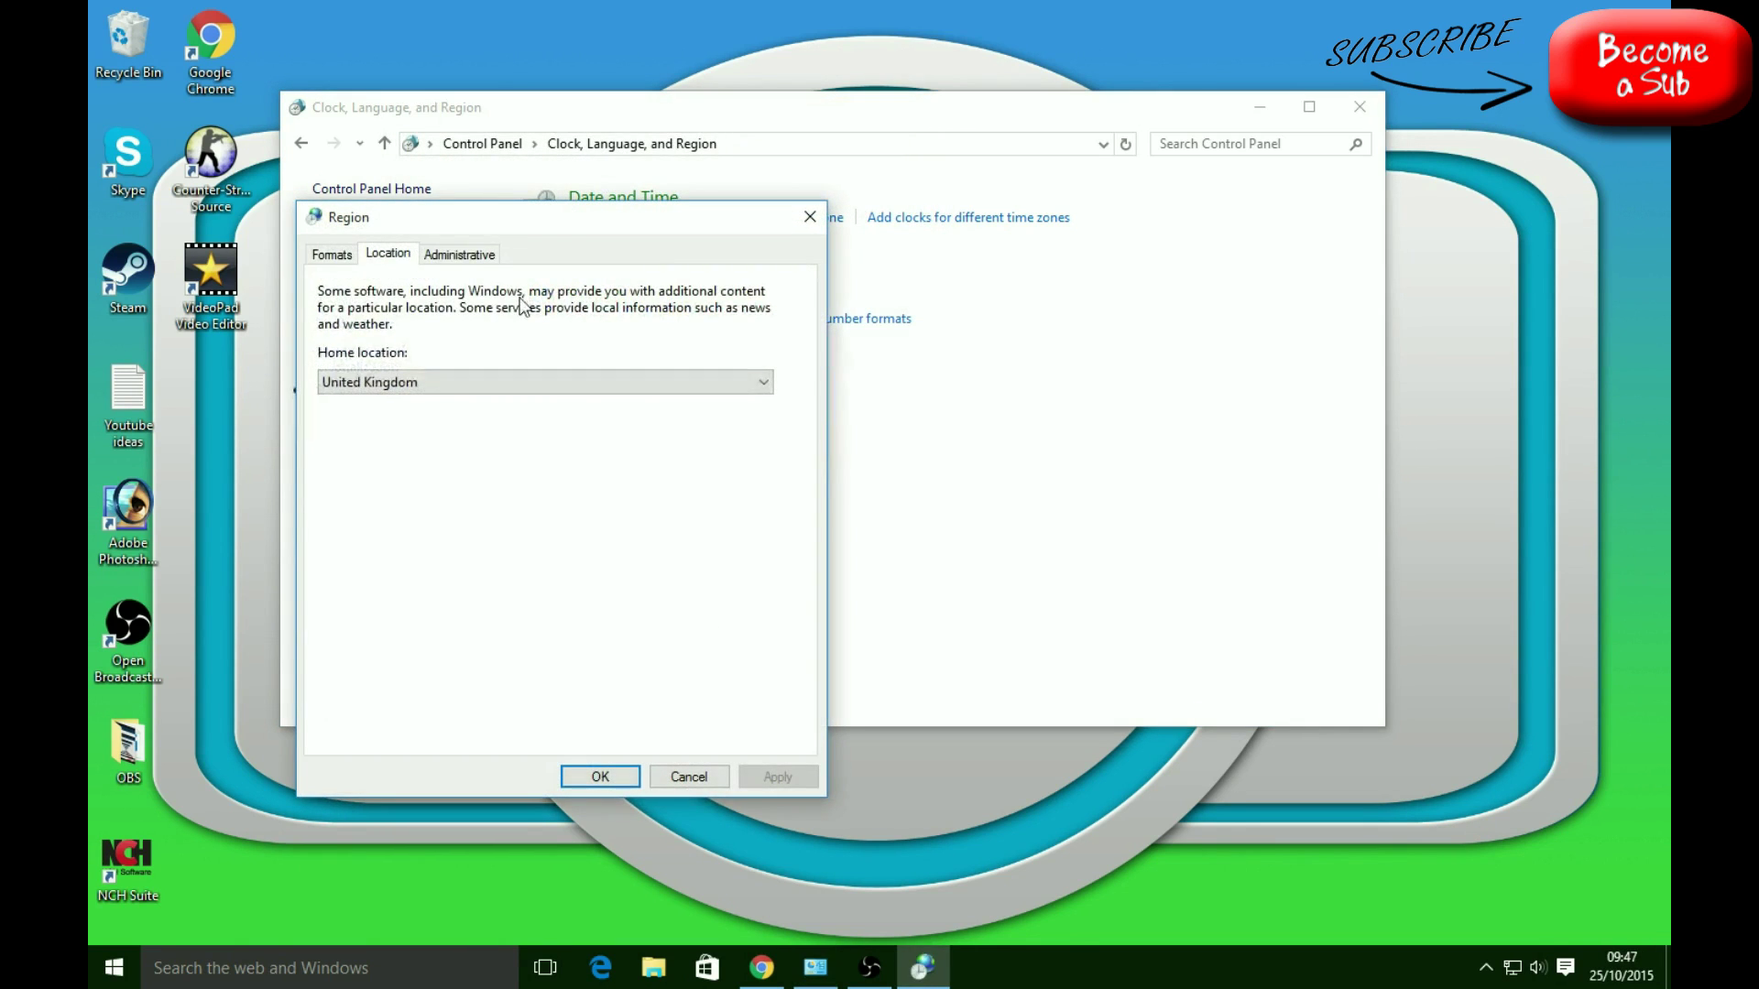
left_click(467, 256)
left_click(333, 256)
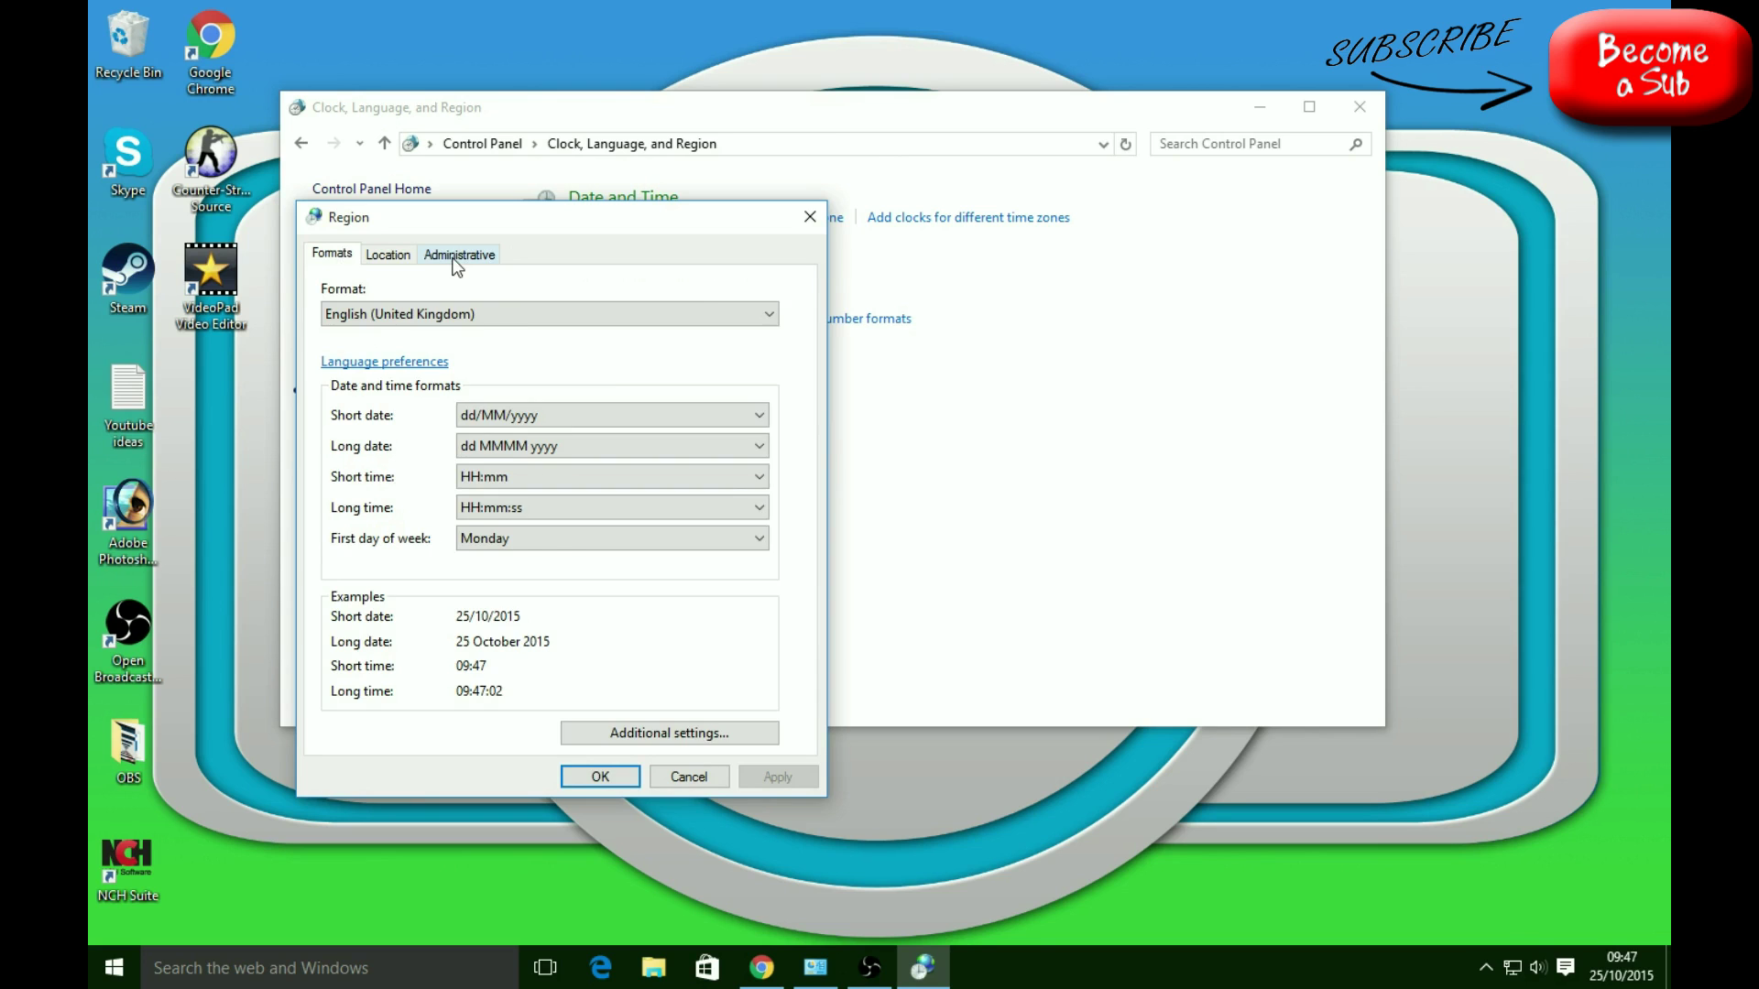
left_click(458, 254)
left_click(701, 579)
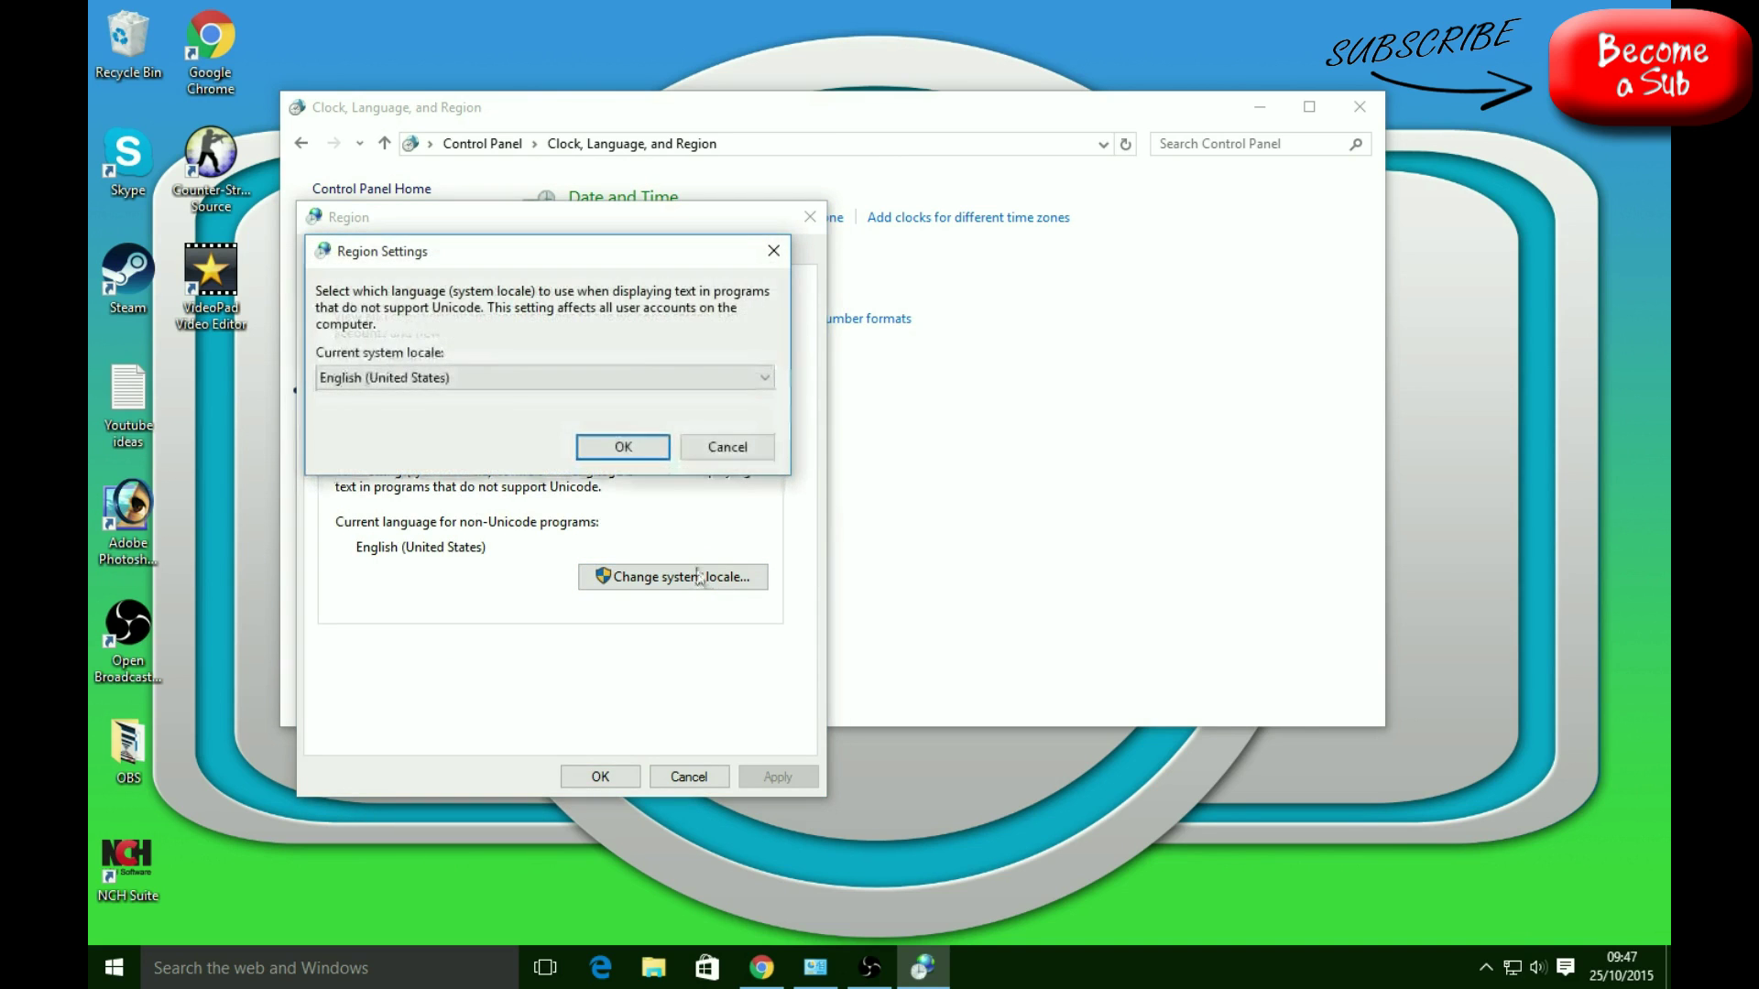
Step: Choose English (United Kingdom) as the system locale for non-Unicode programs
left_click(526, 379)
left_click(509, 377)
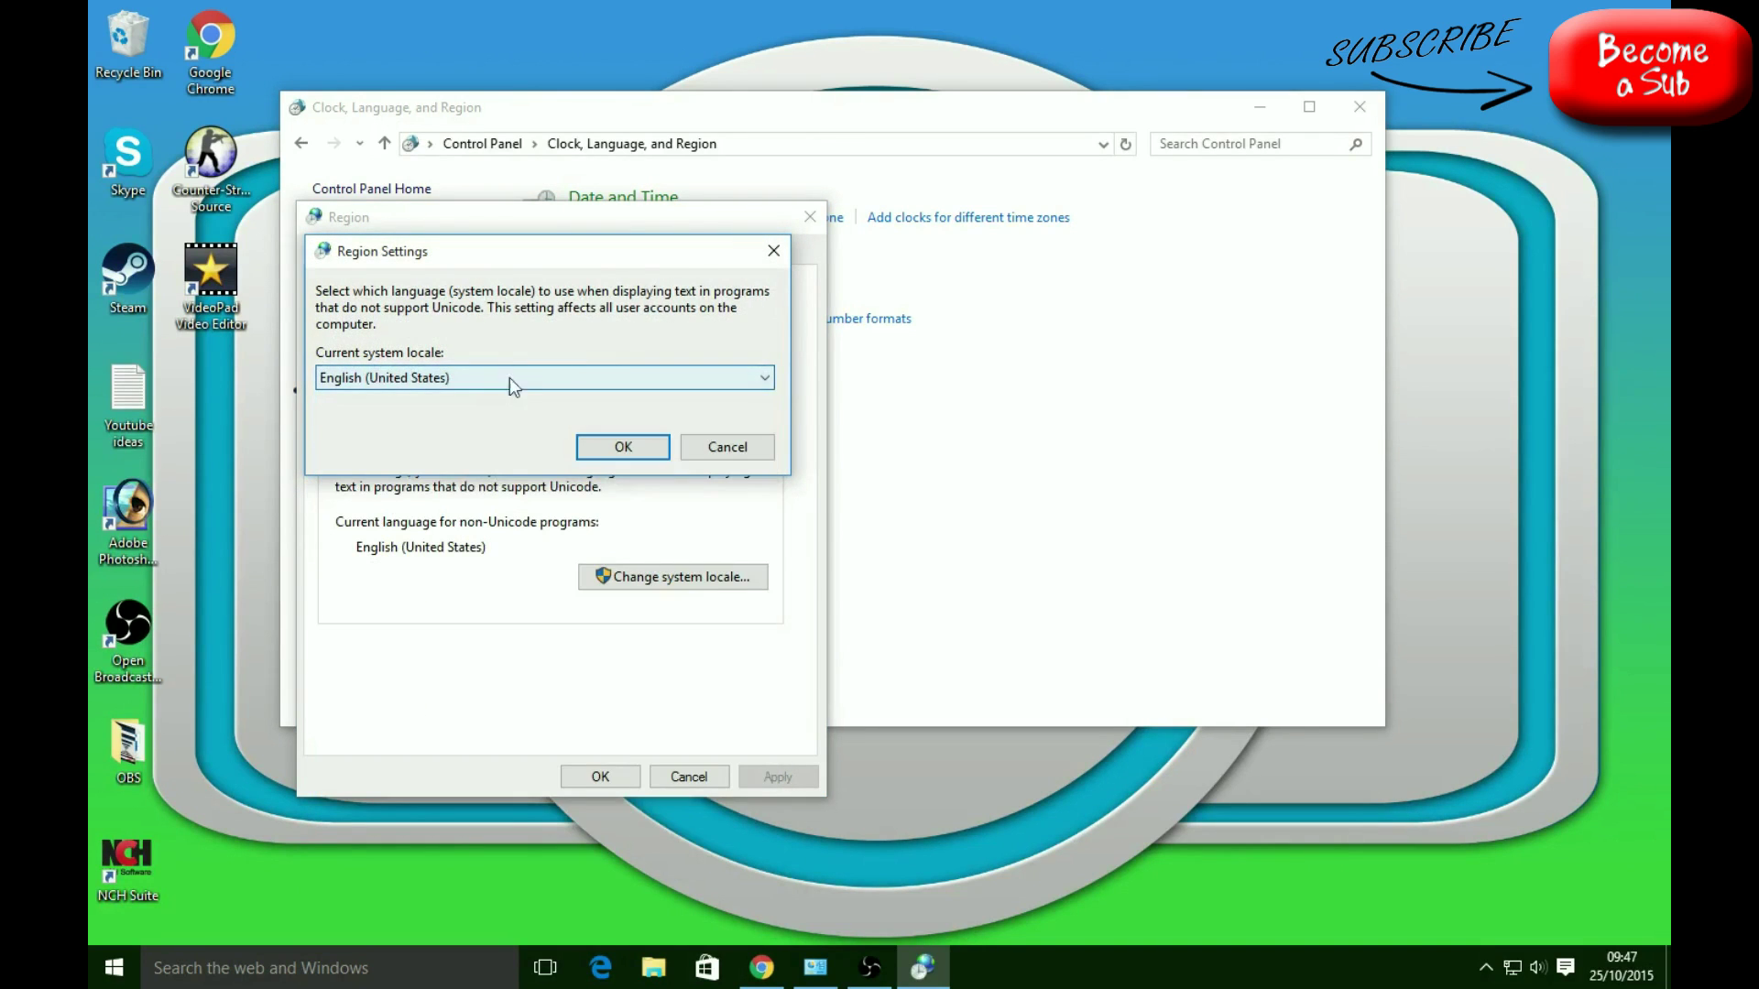
left_click_drag(509, 251, 698, 265)
left_click(679, 391)
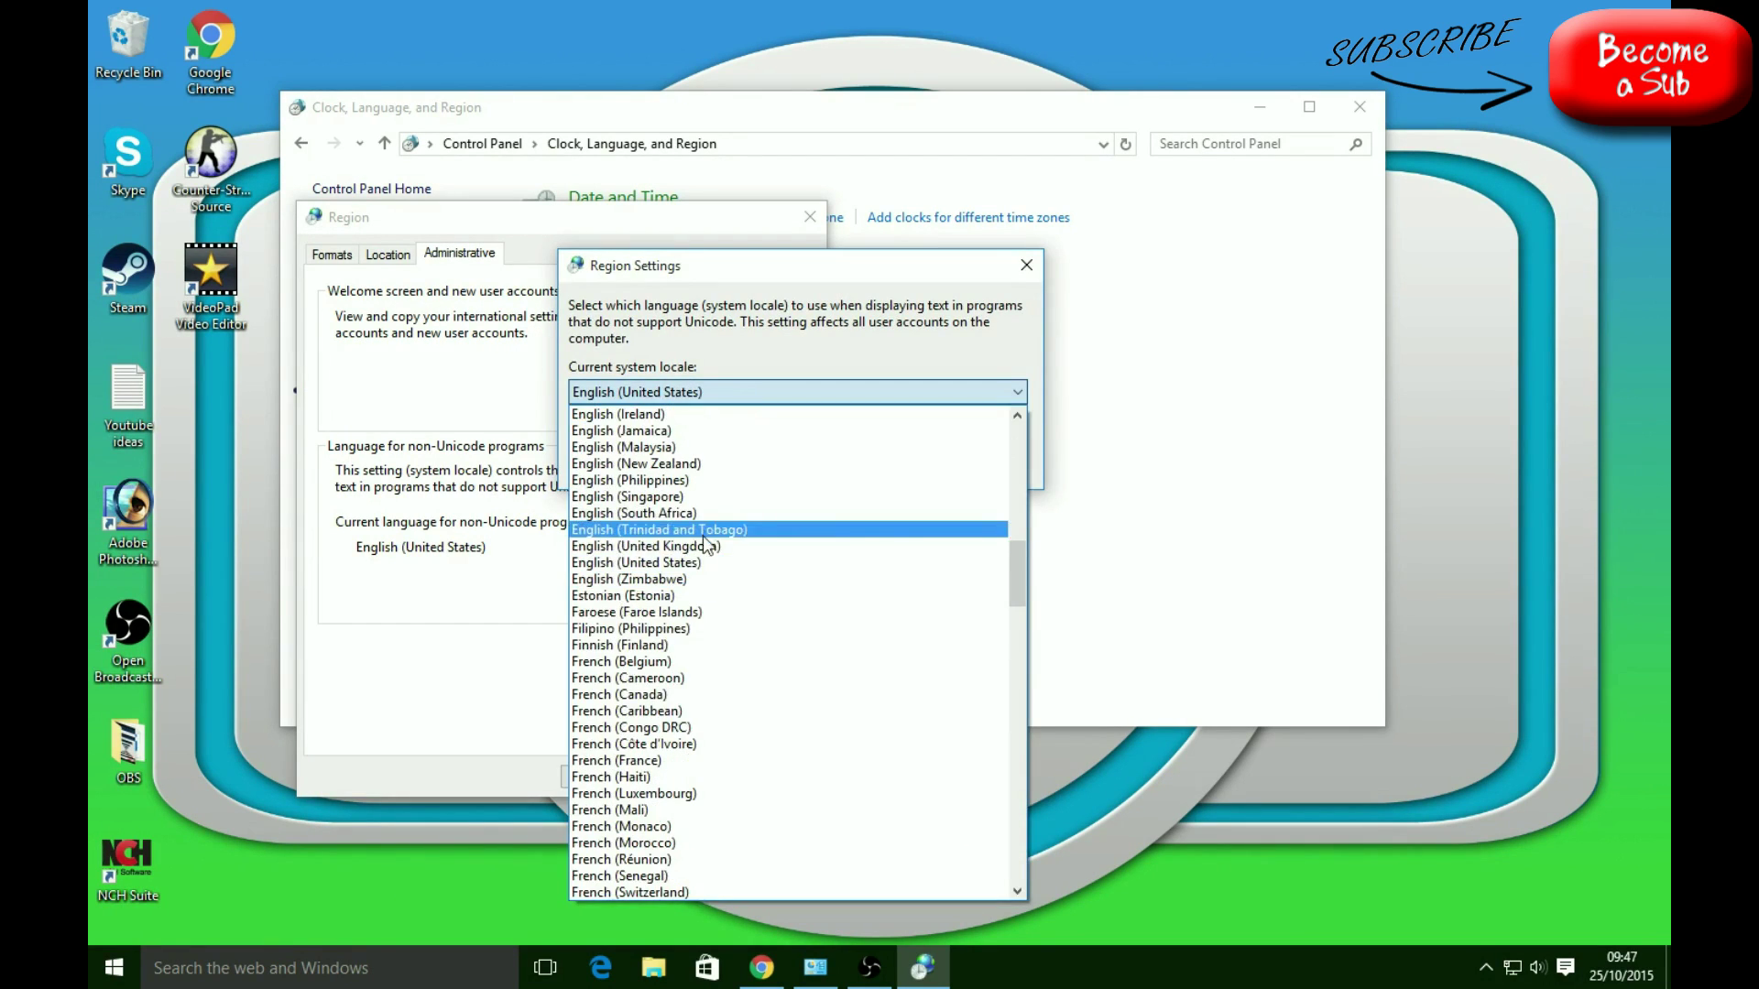
left_click(705, 546)
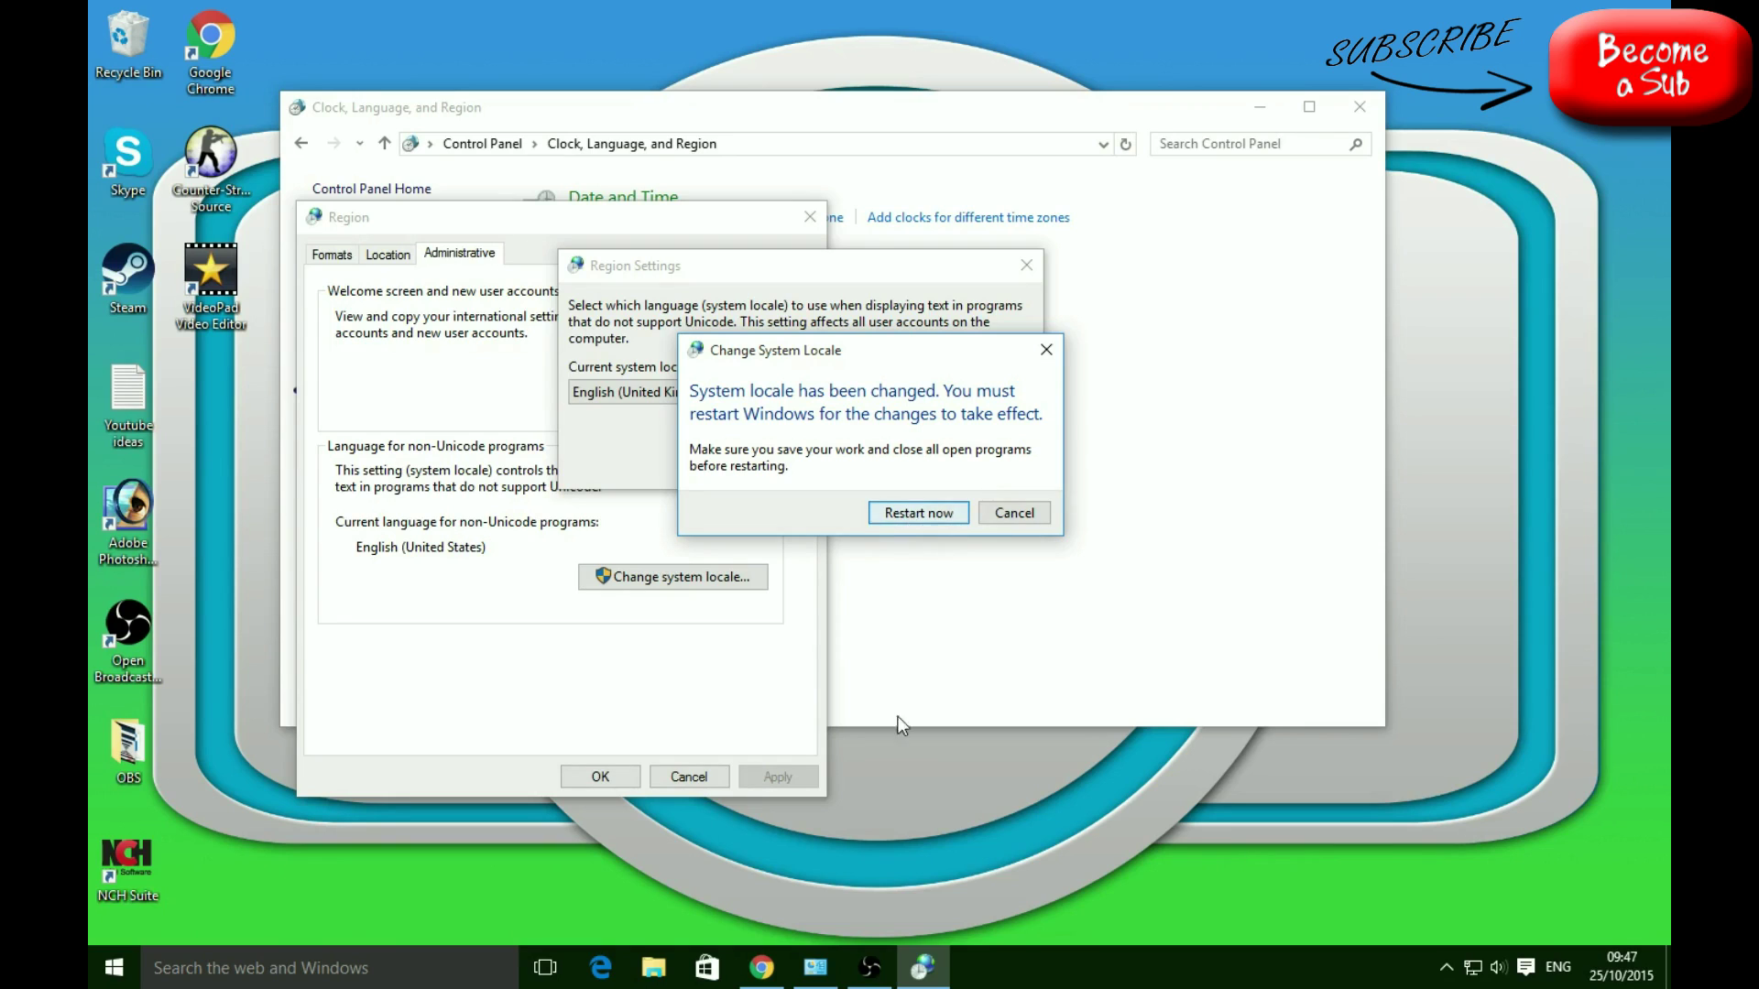
mouse_move(870, 967)
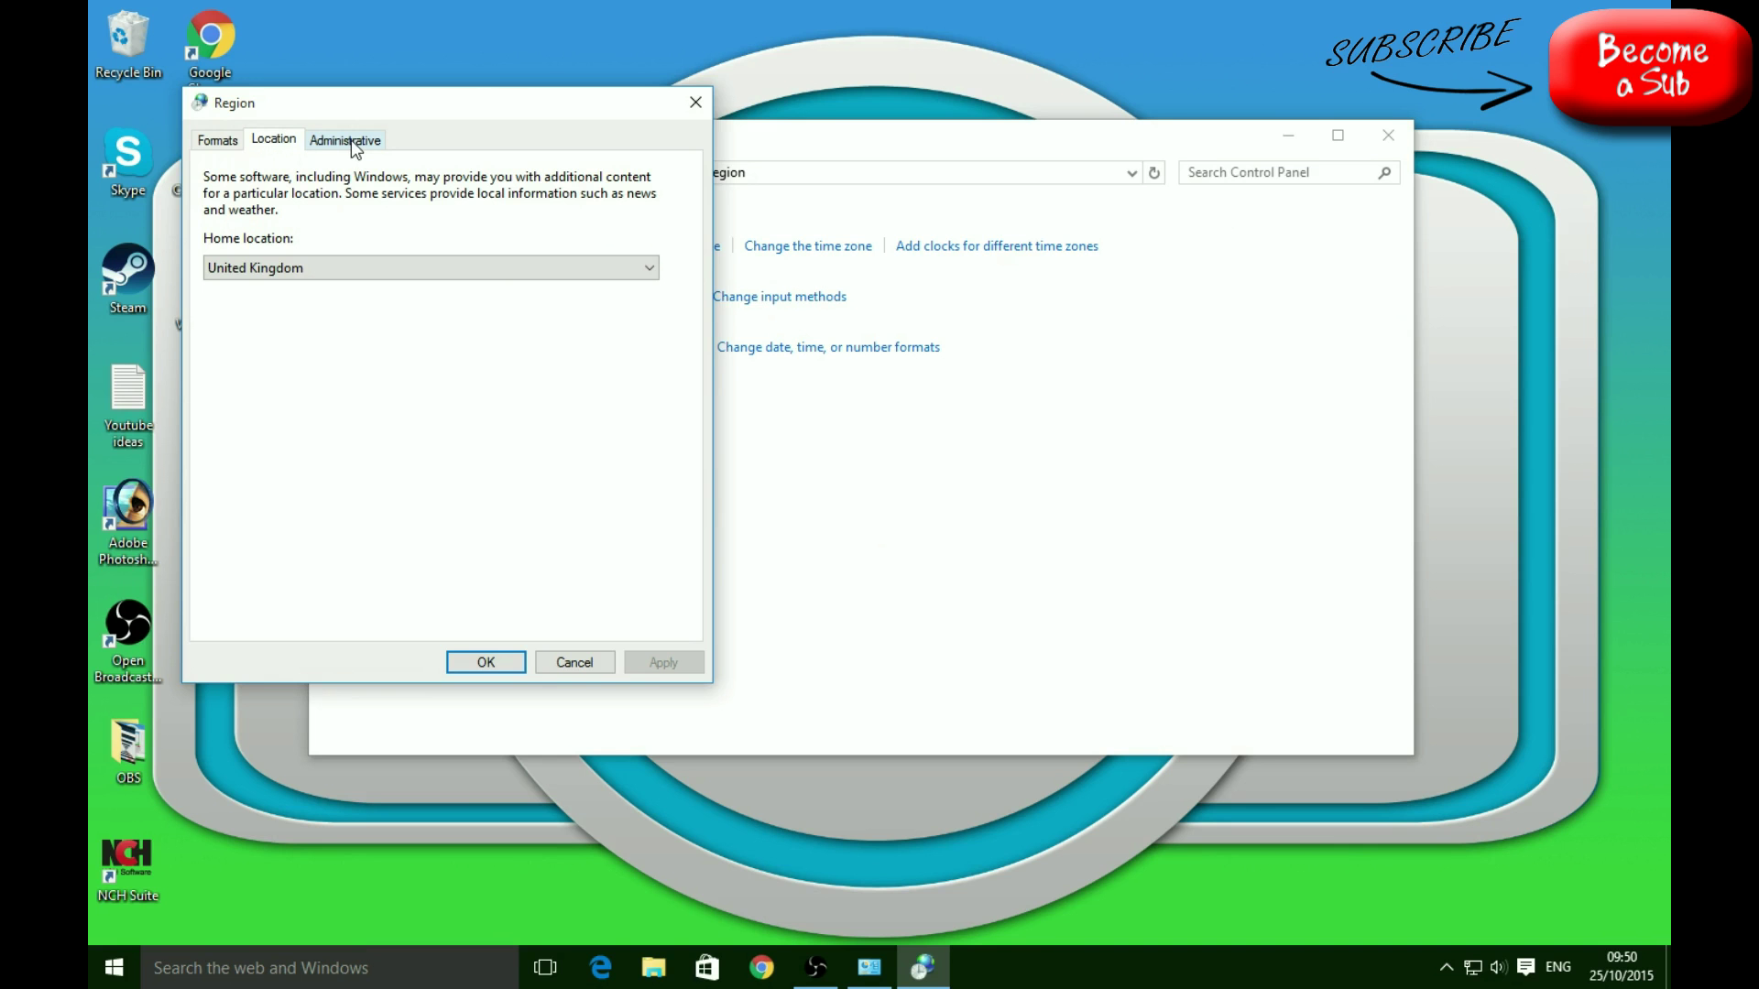
Step: After the restart, show the Region dialog's Administrative settings
left_click(356, 145)
Step: Confirm the system locale reads English (United Kingdom), close Region, and go to Language preferences
left_click(231, 138)
left_click(337, 140)
left_click(550, 464)
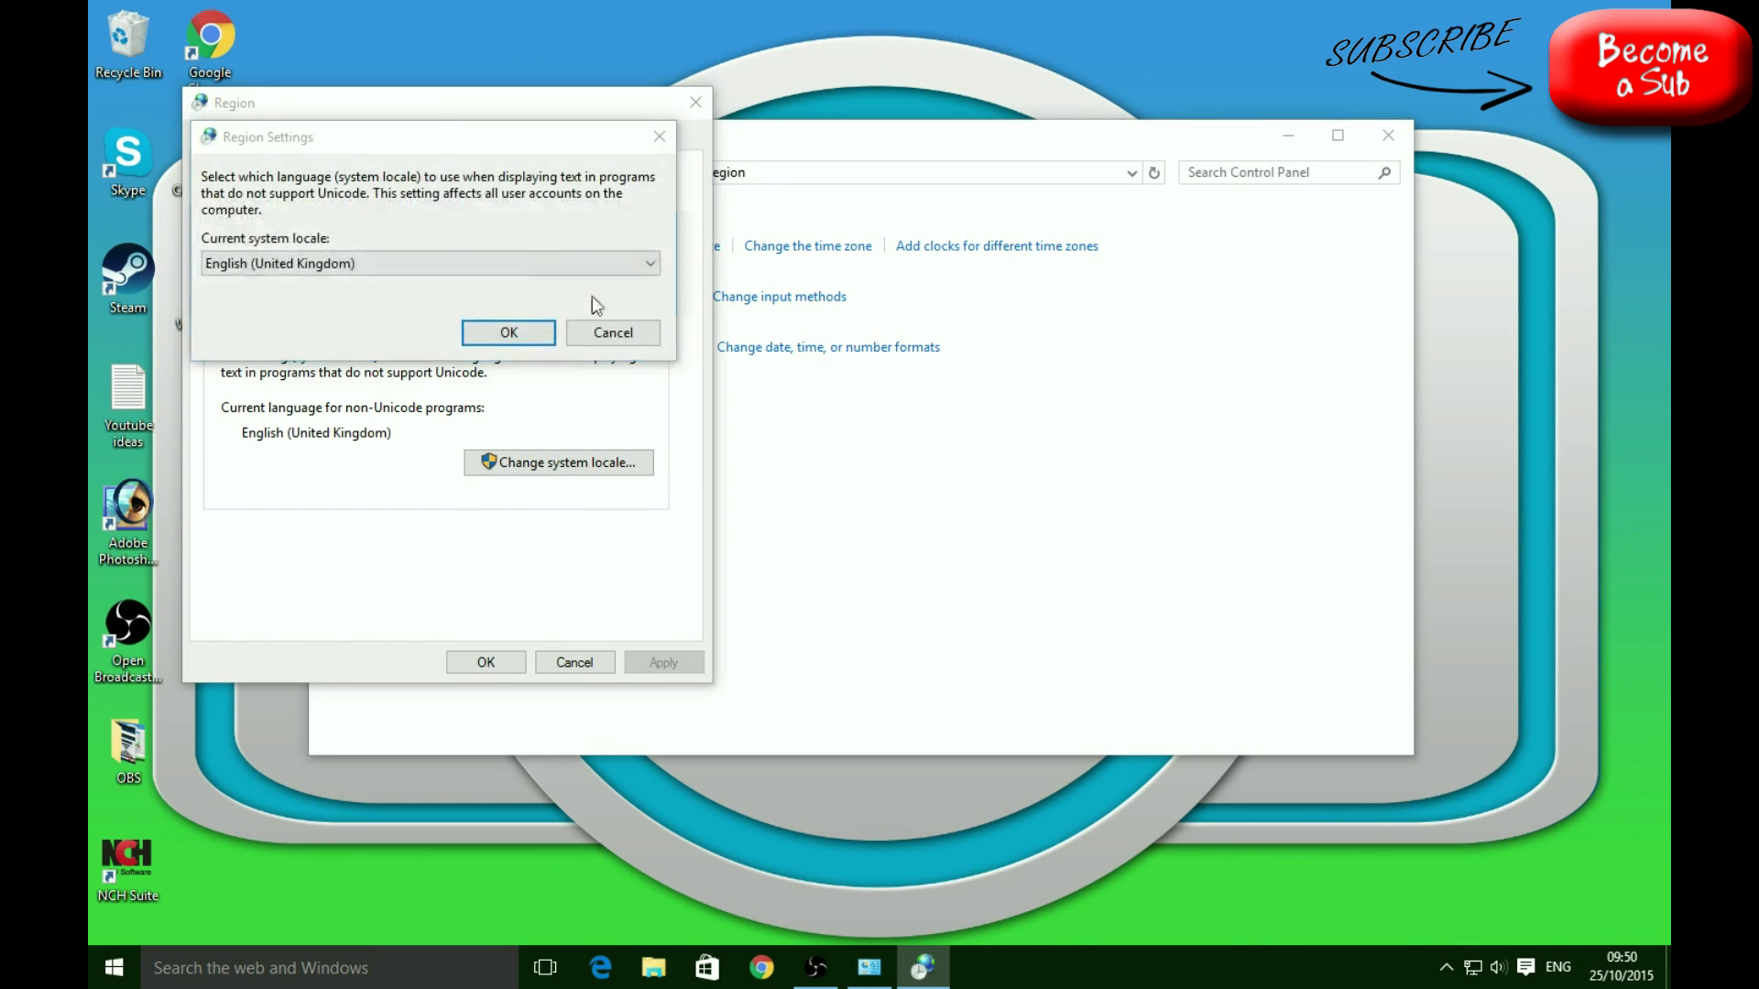
left_click(600, 331)
left_click(586, 663)
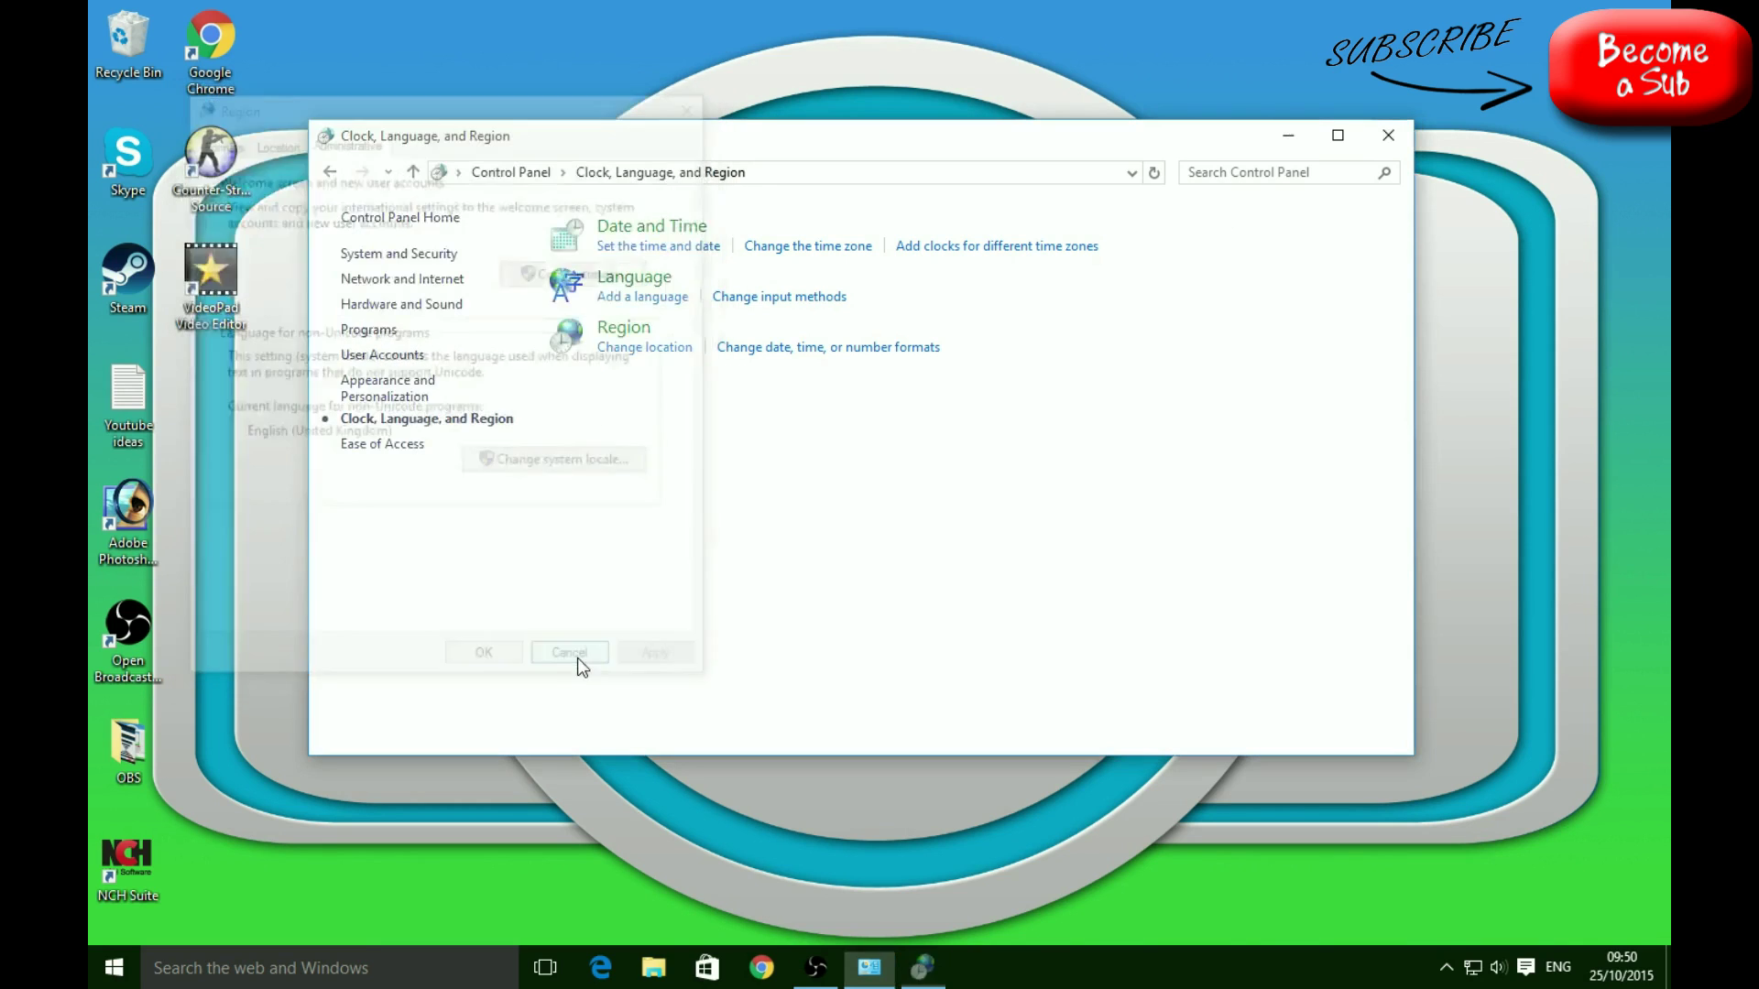
left_click(641, 280)
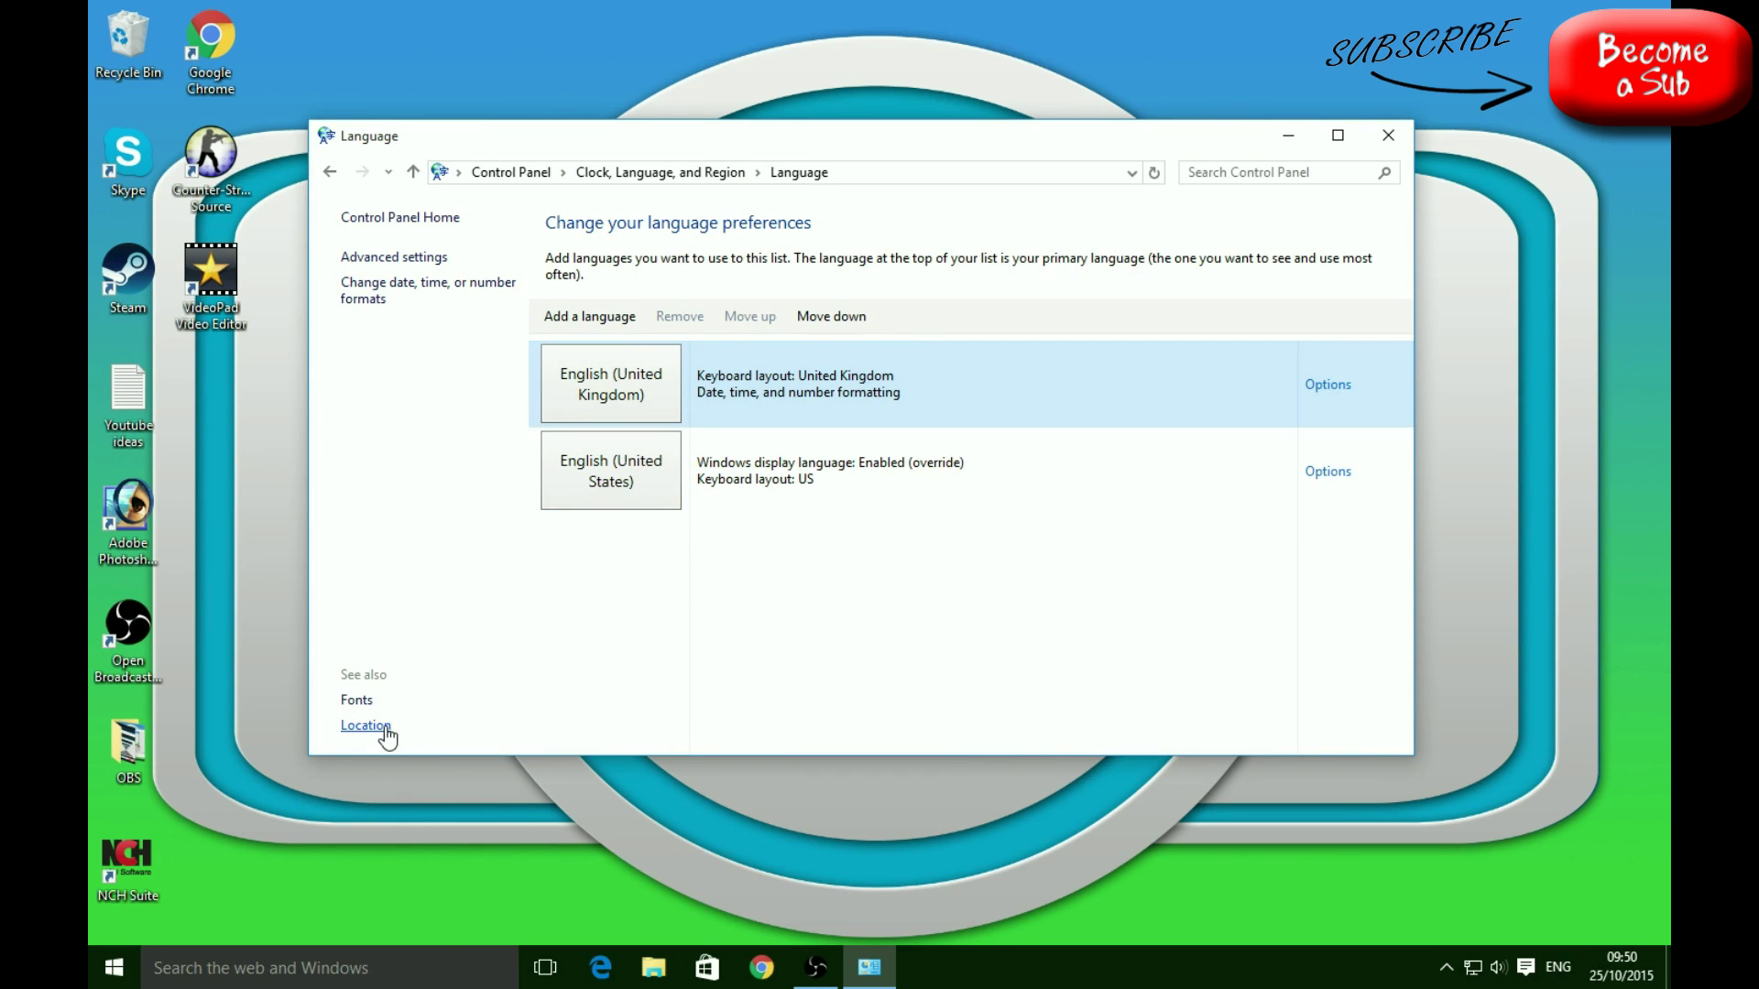
Step: Override display language and default input method to English (United Kingdom), save, and log off later
left_click(409, 257)
left_click(607, 356)
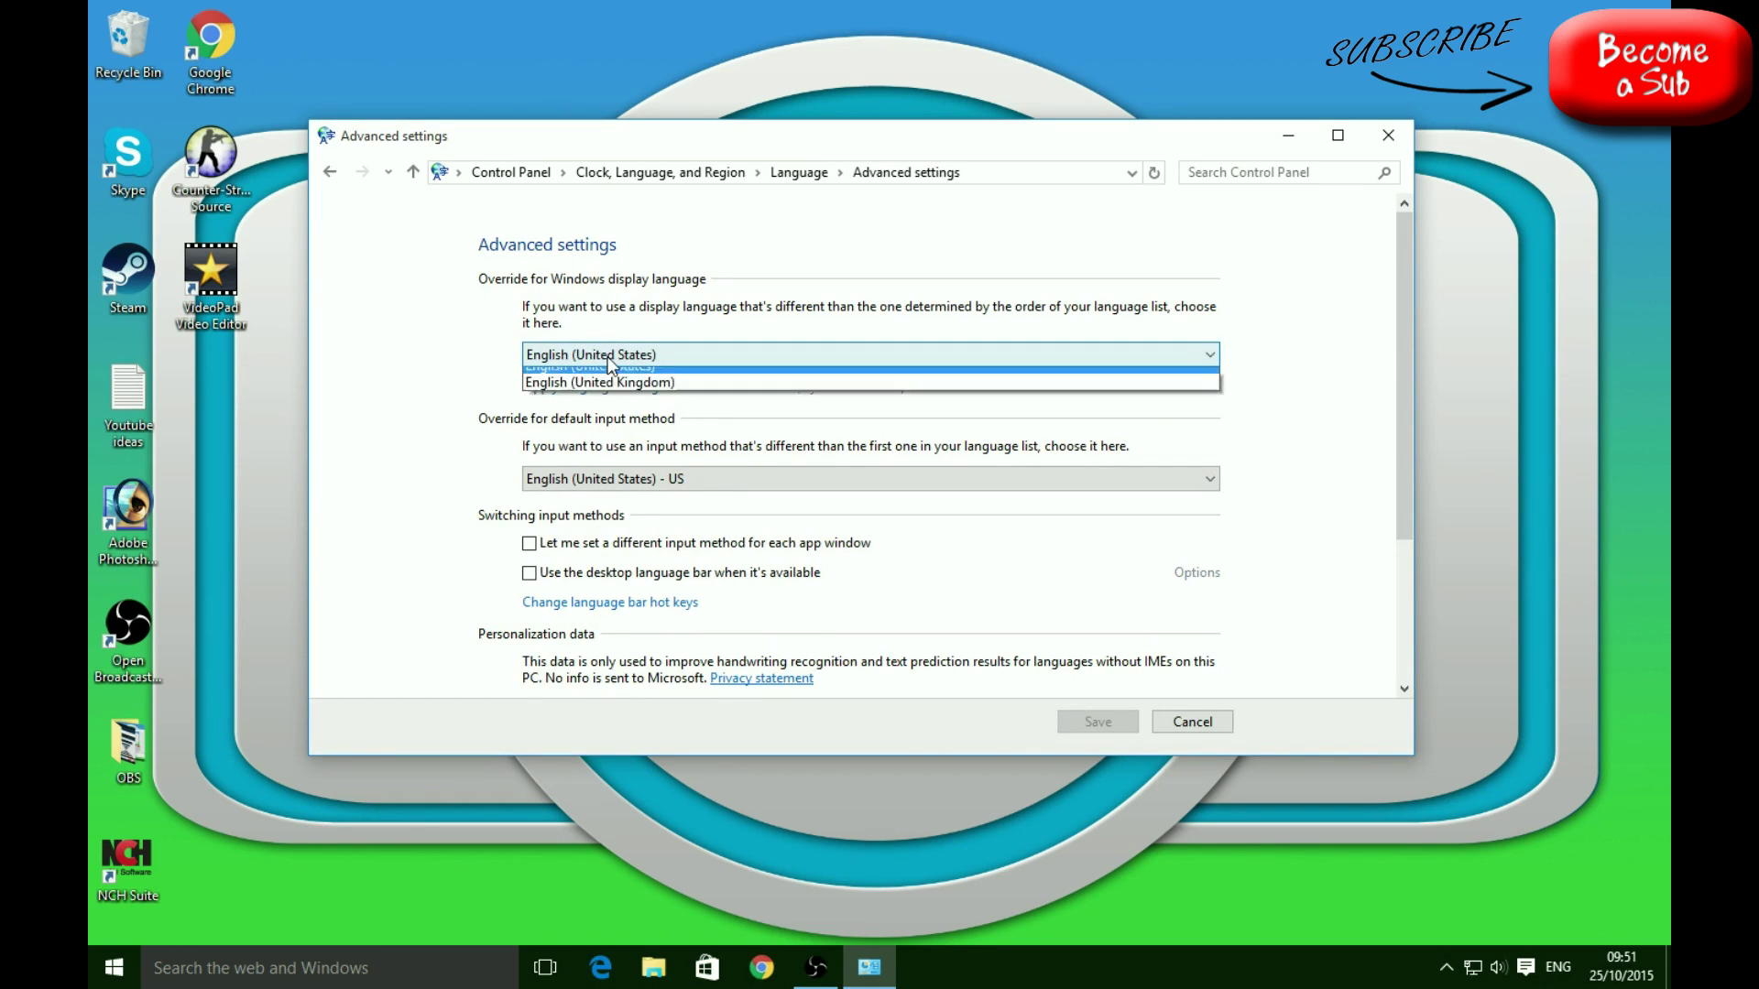
left_click(621, 414)
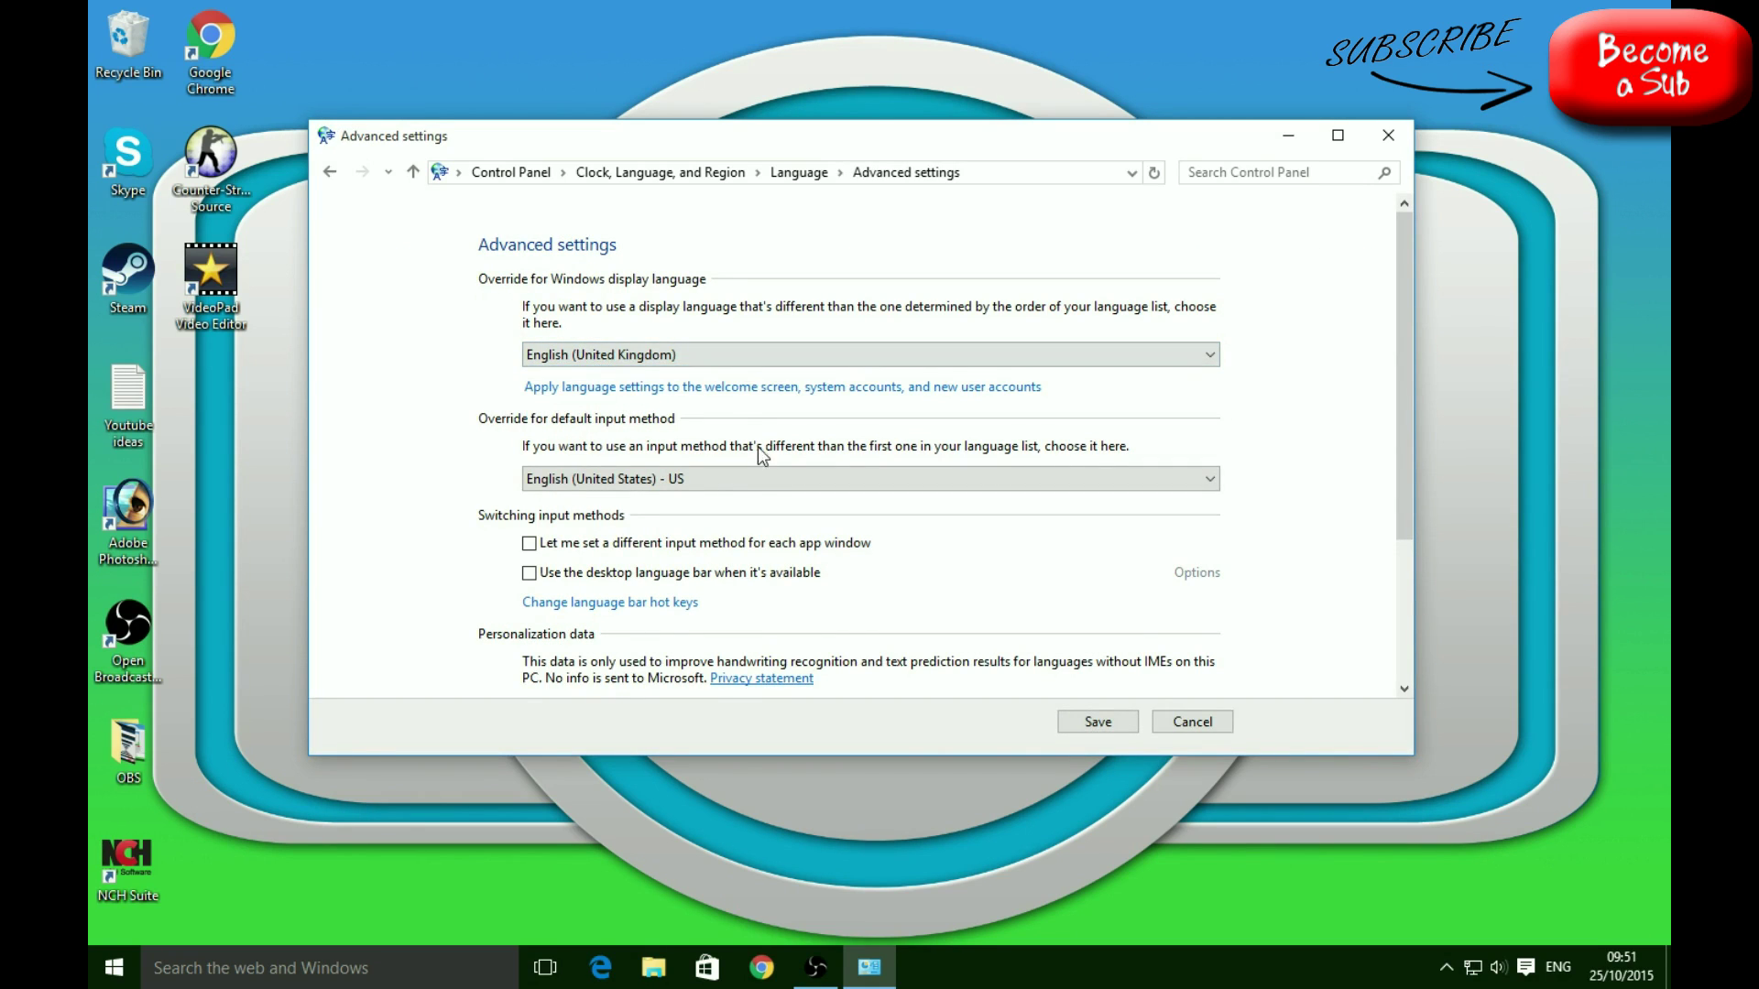
left_click(753, 478)
left_click(870, 518)
left_click(1112, 729)
left_click(1011, 515)
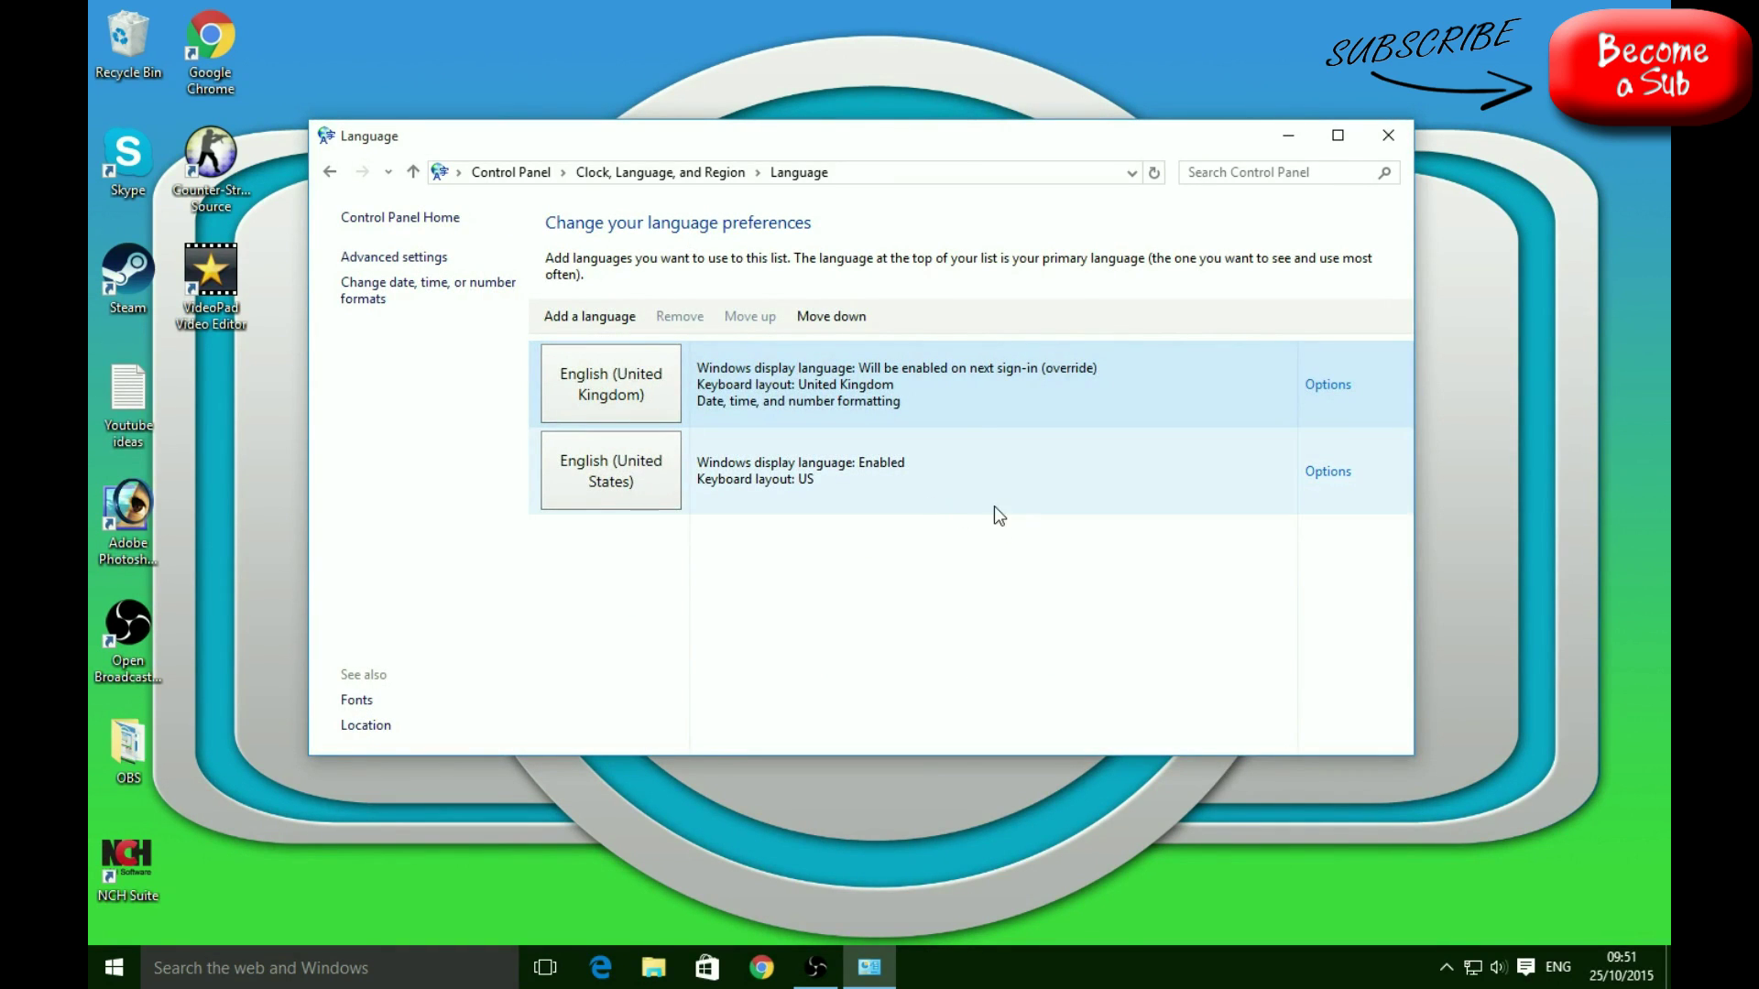
left_click(1326, 385)
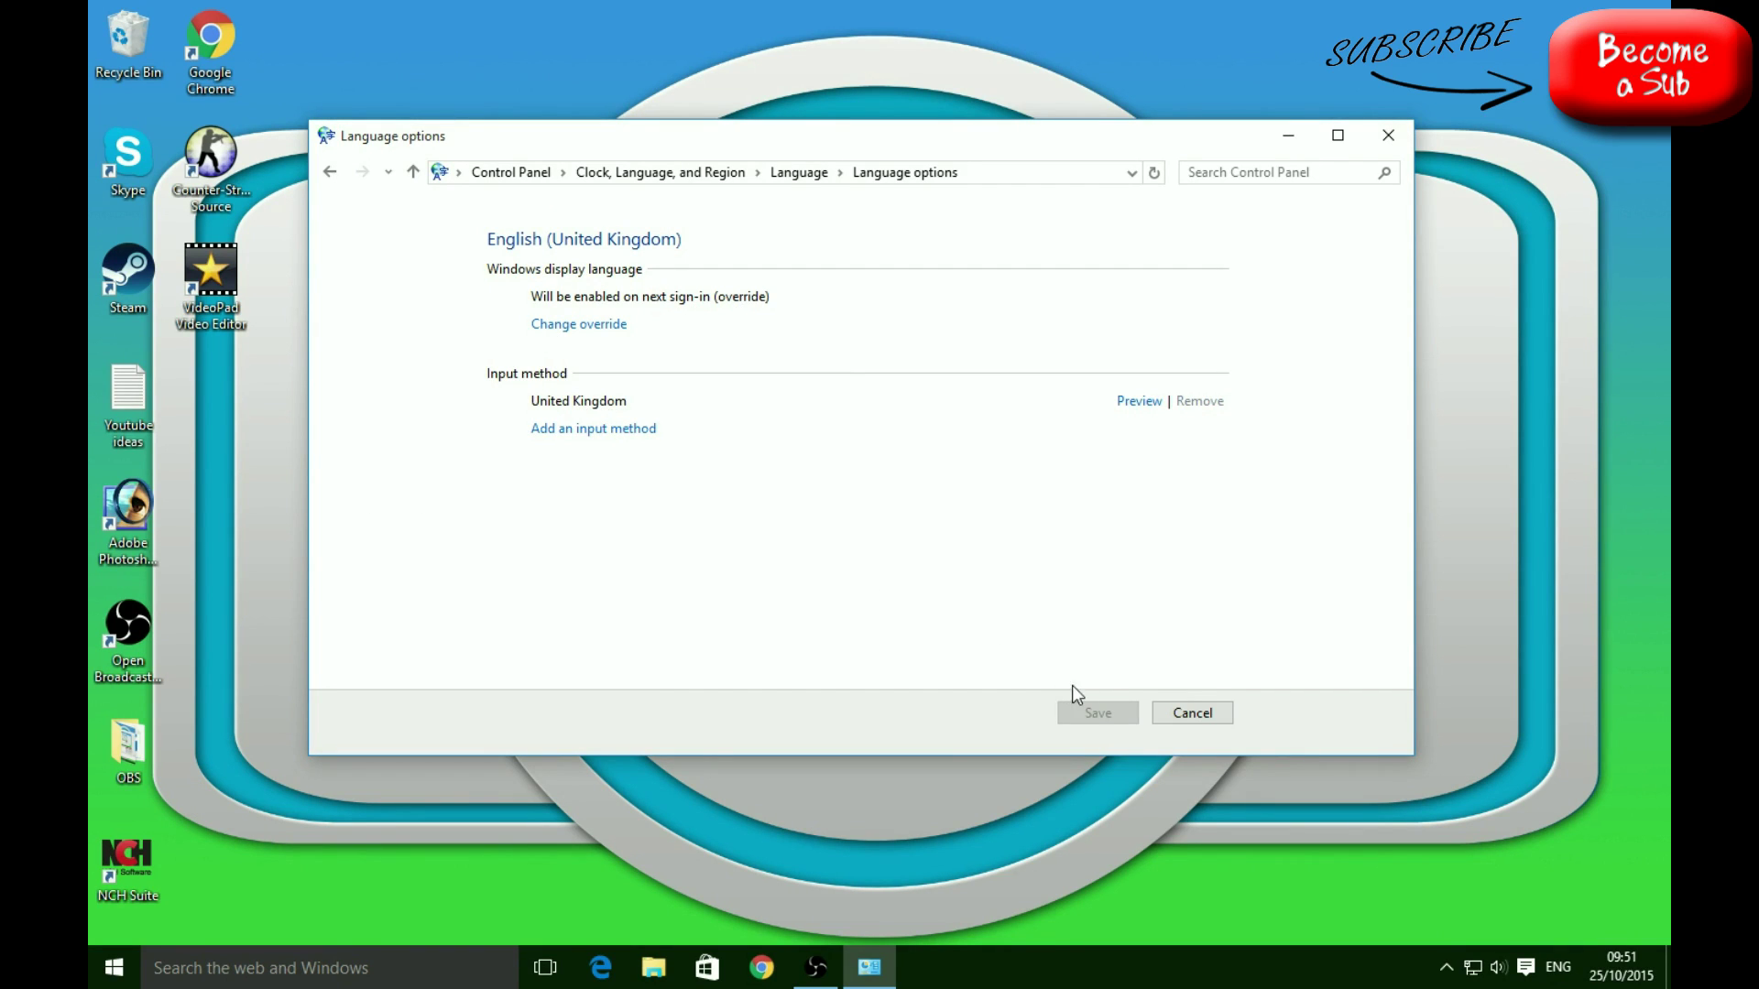
left_click(1189, 712)
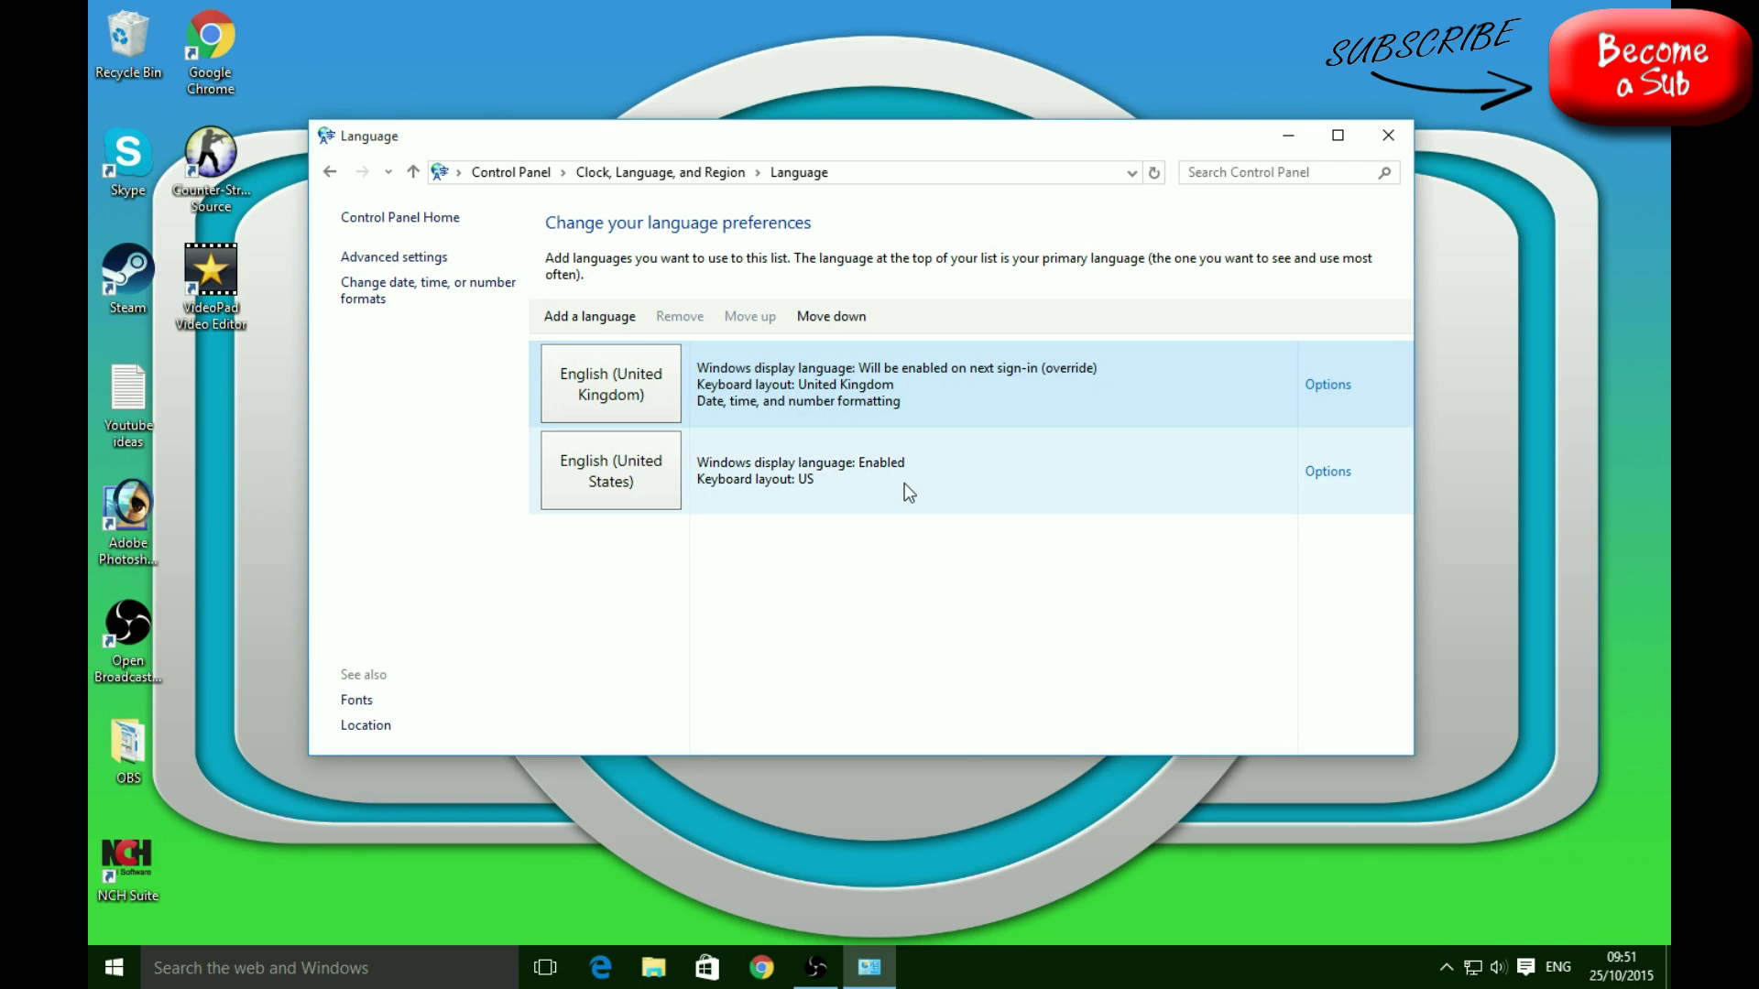
Step: Give English (United States) the United Kingdom keyboard instead of US, then revisit the language overrides
left_click(1327, 473)
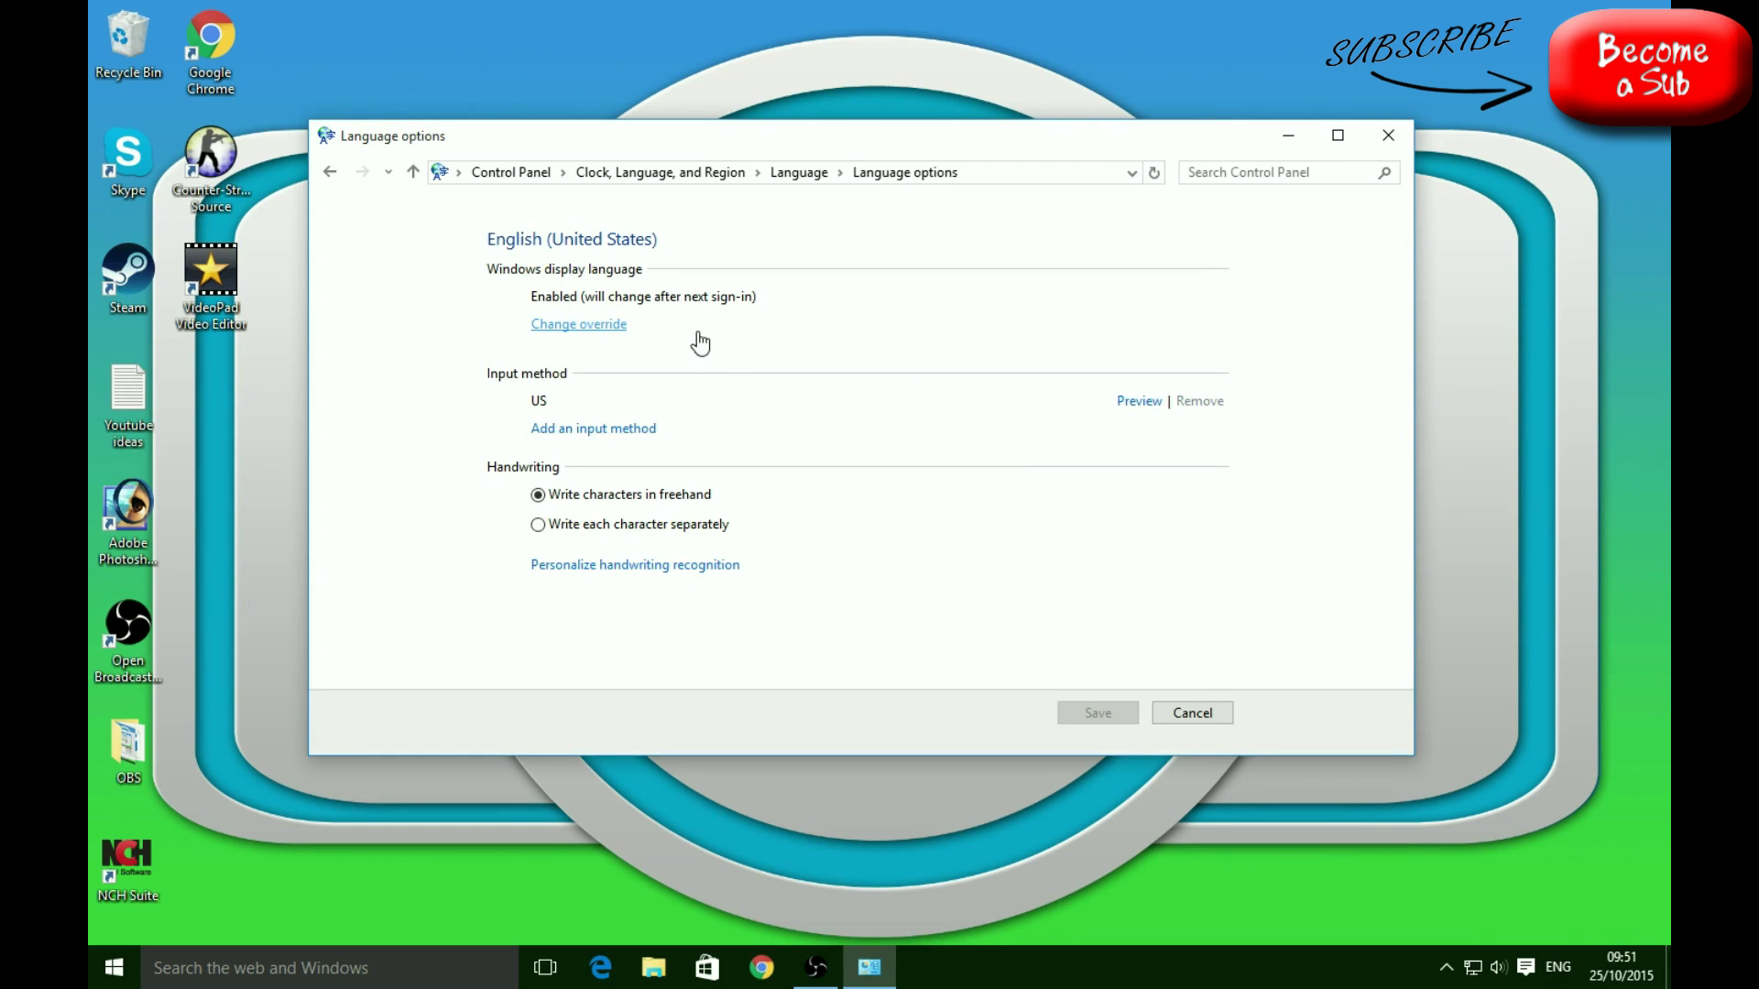
left_click(630, 428)
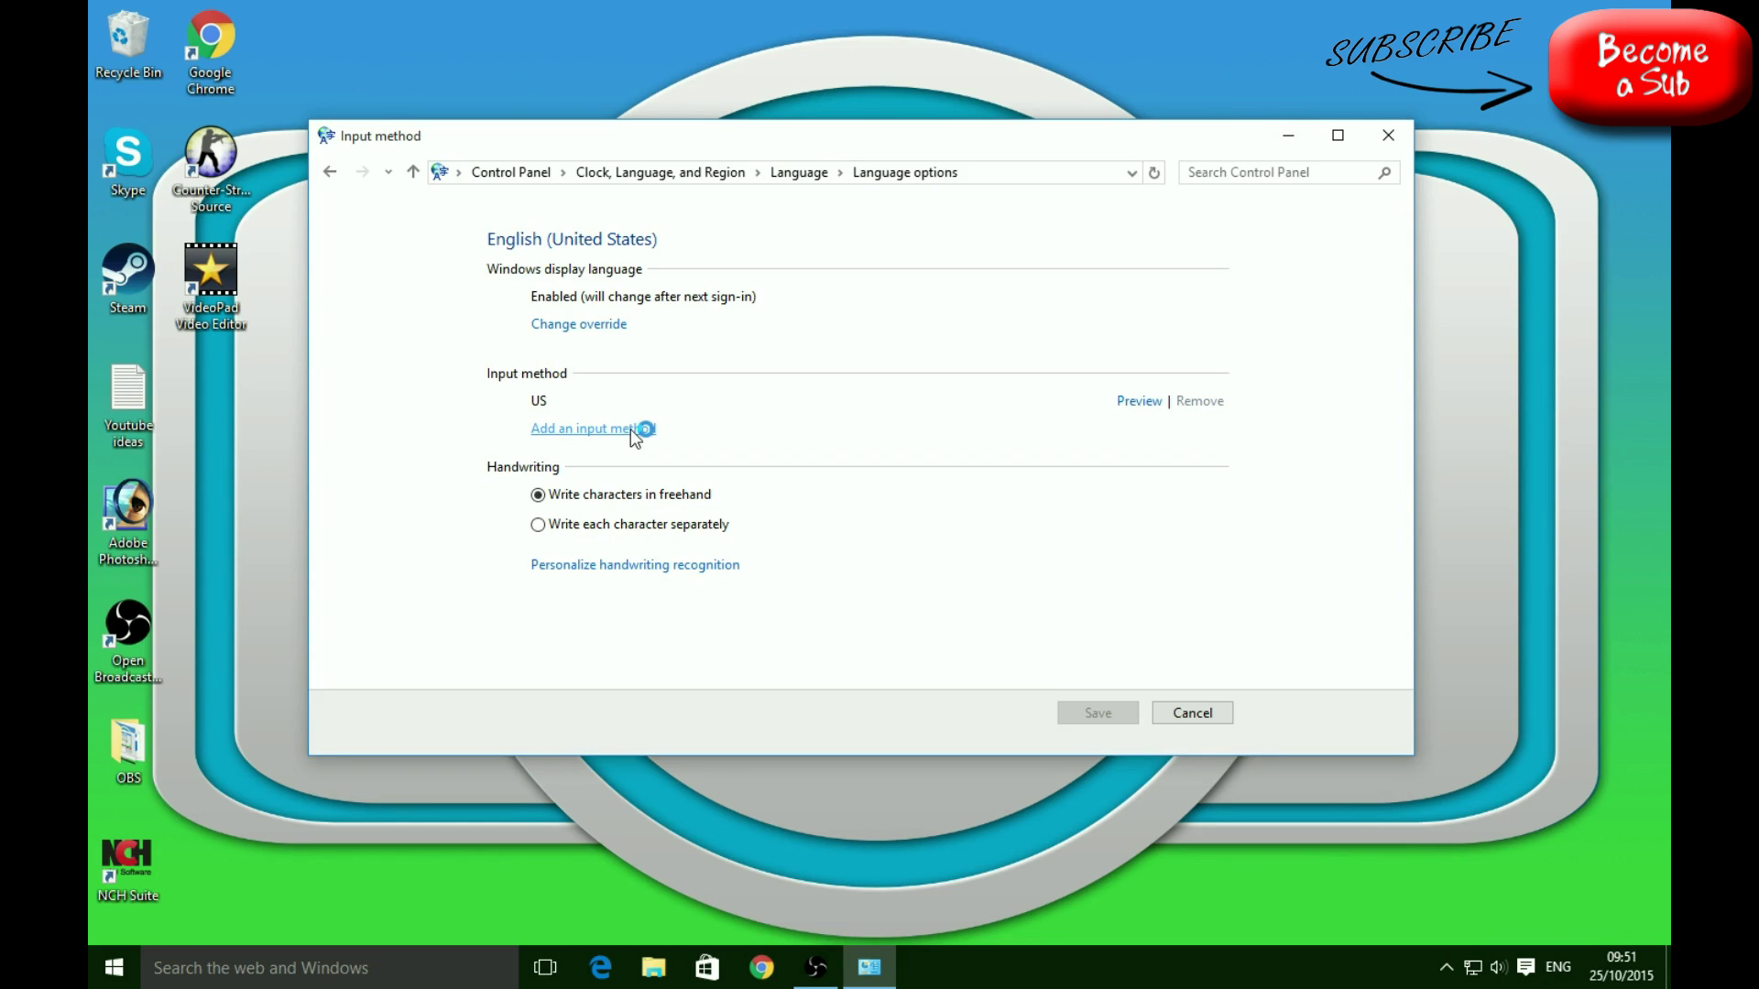
left_click_drag(1225, 302, 1224, 316)
left_click(905, 328)
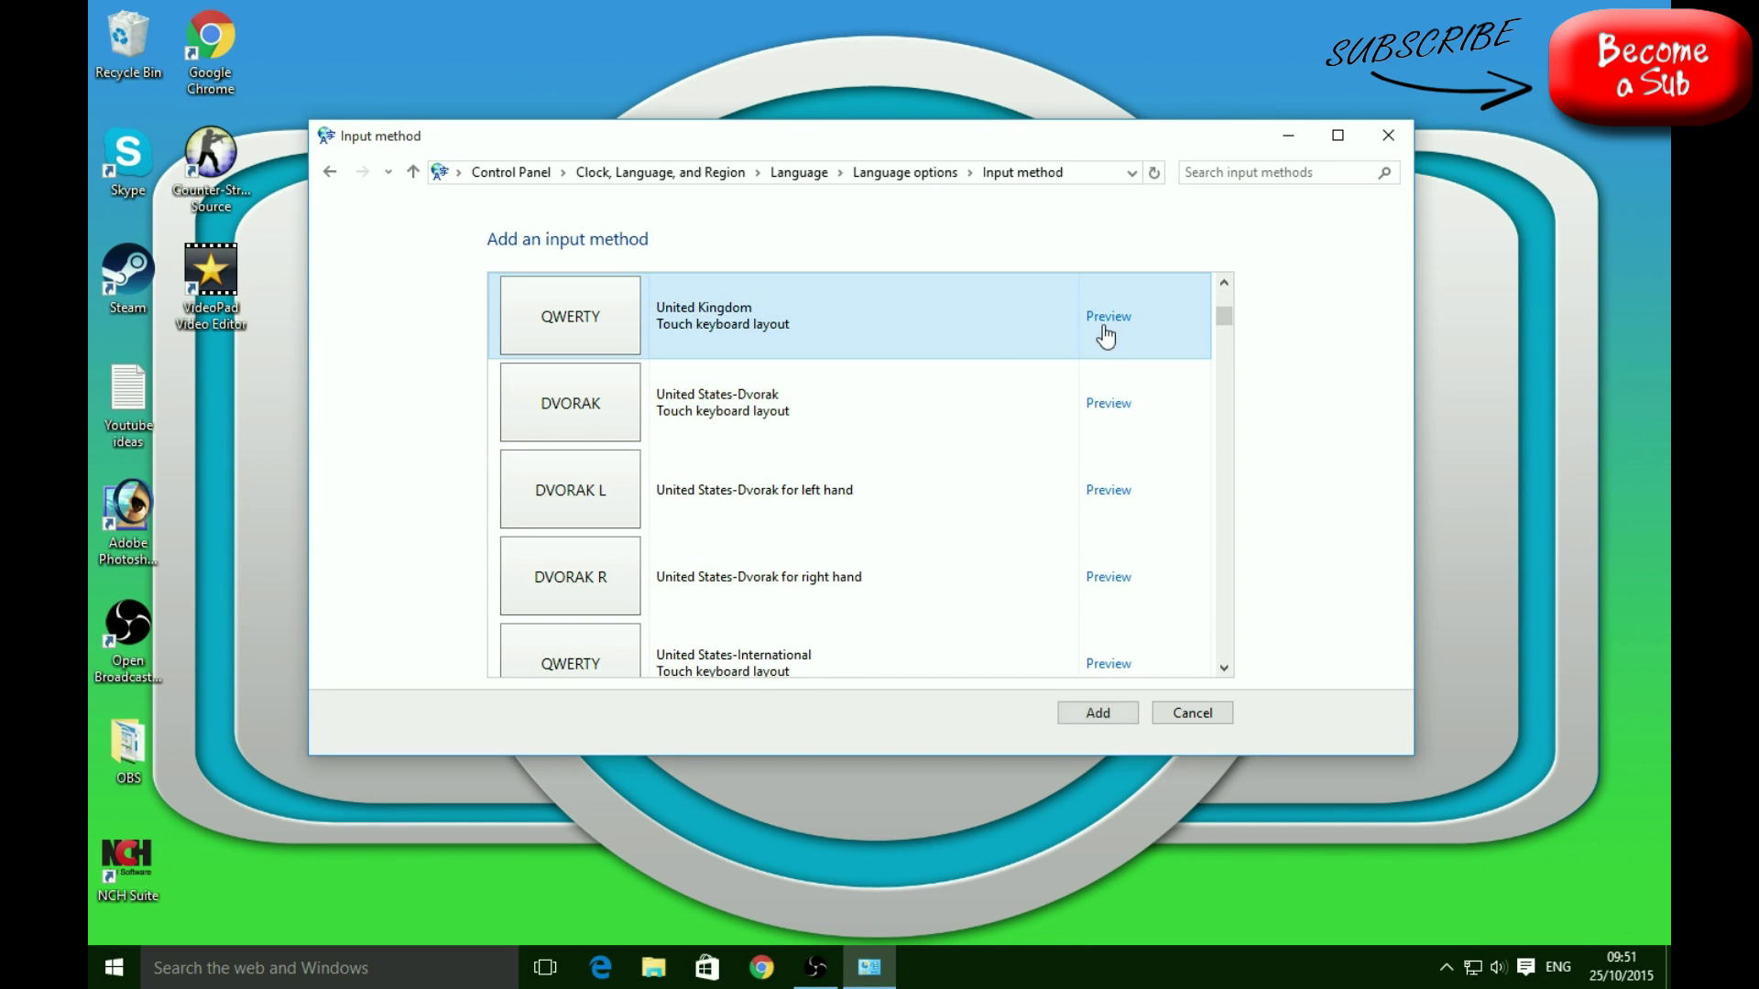
left_click(1098, 713)
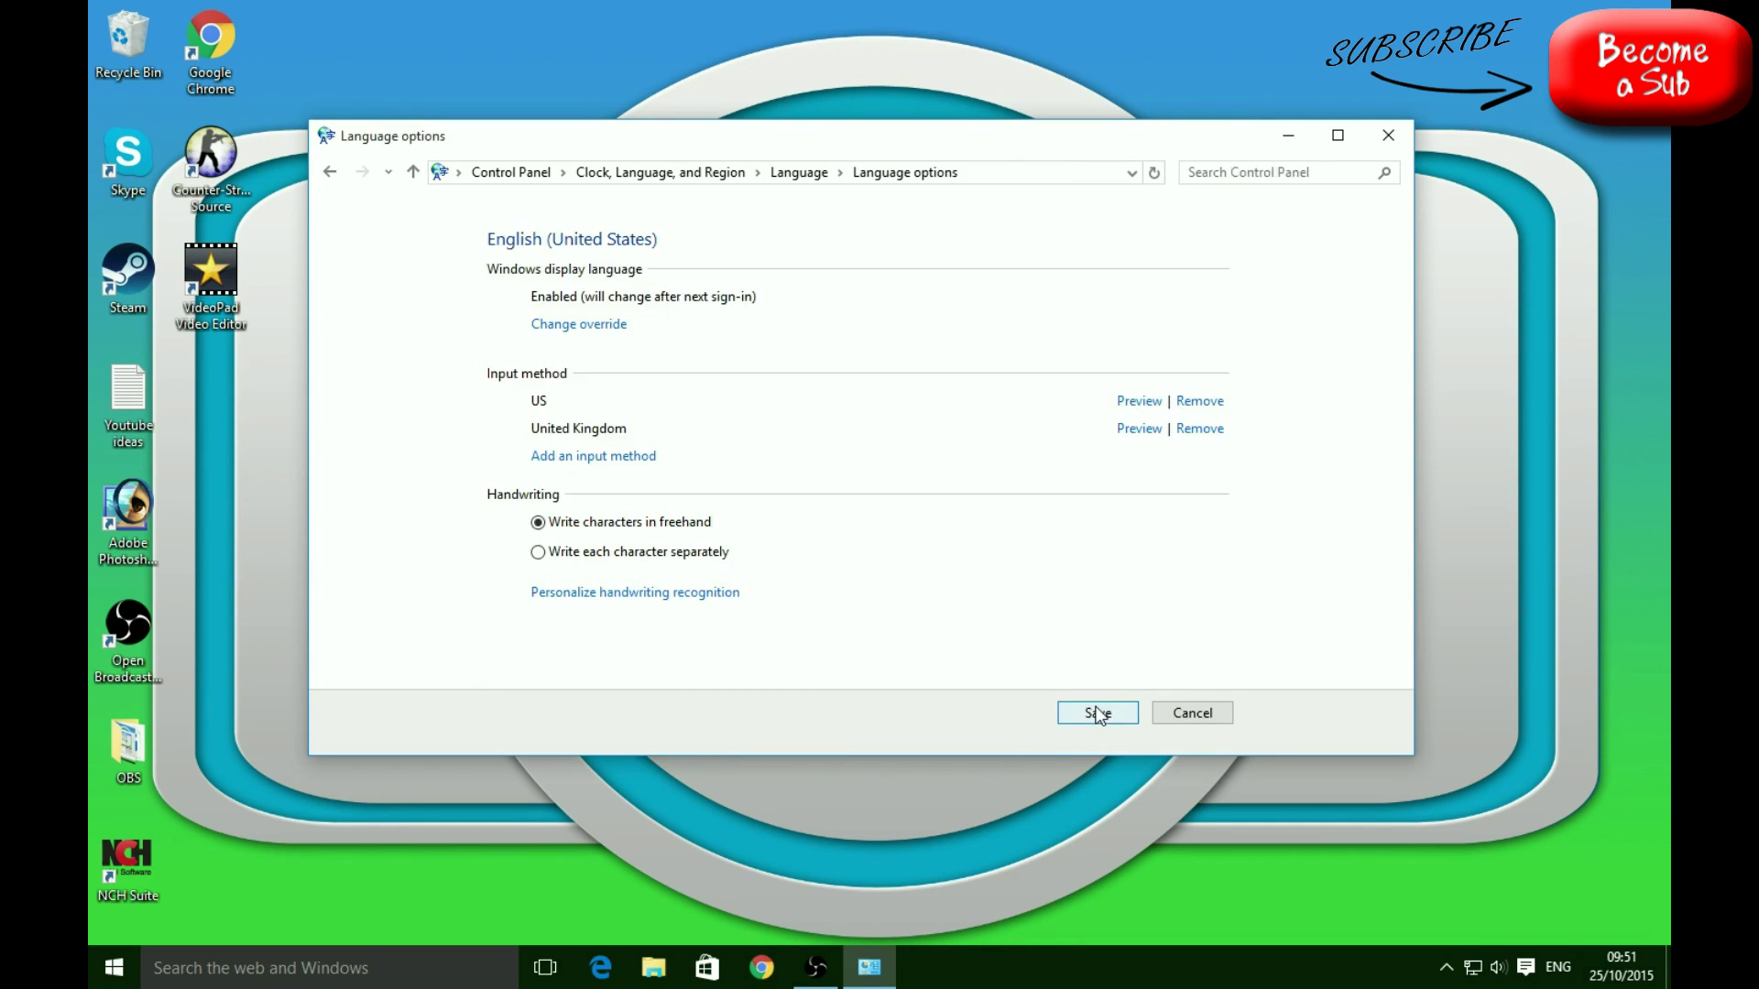
left_click(1203, 401)
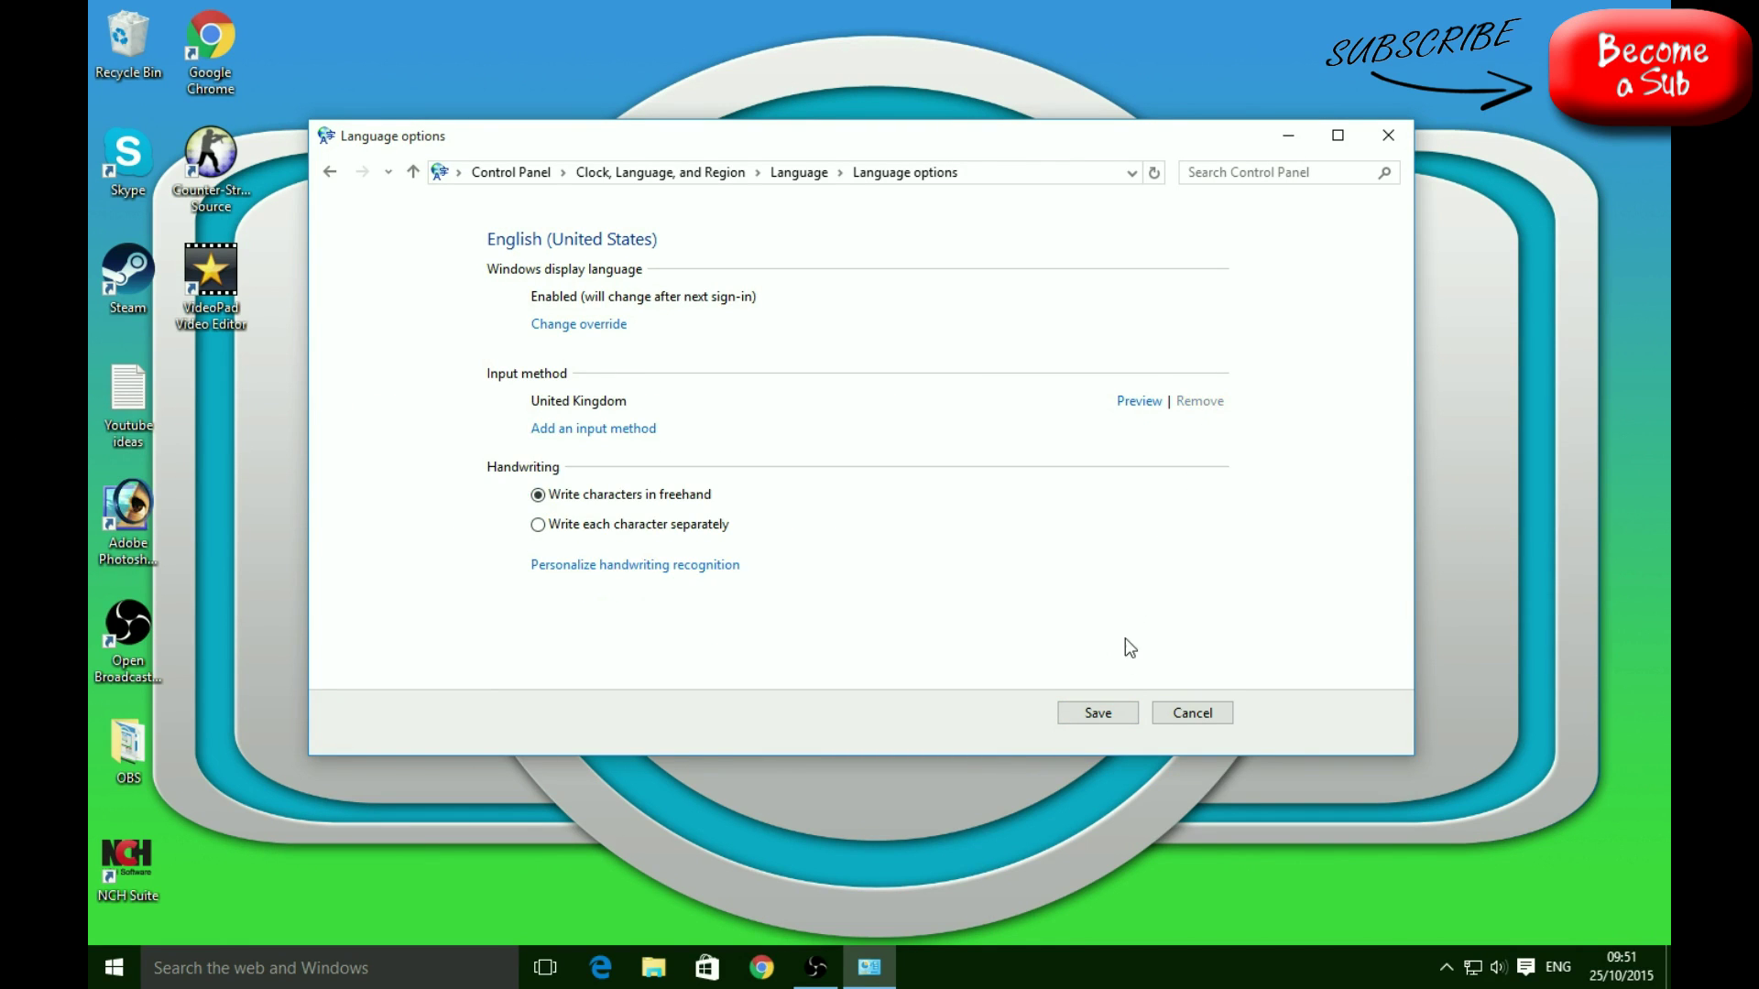
left_click(1104, 716)
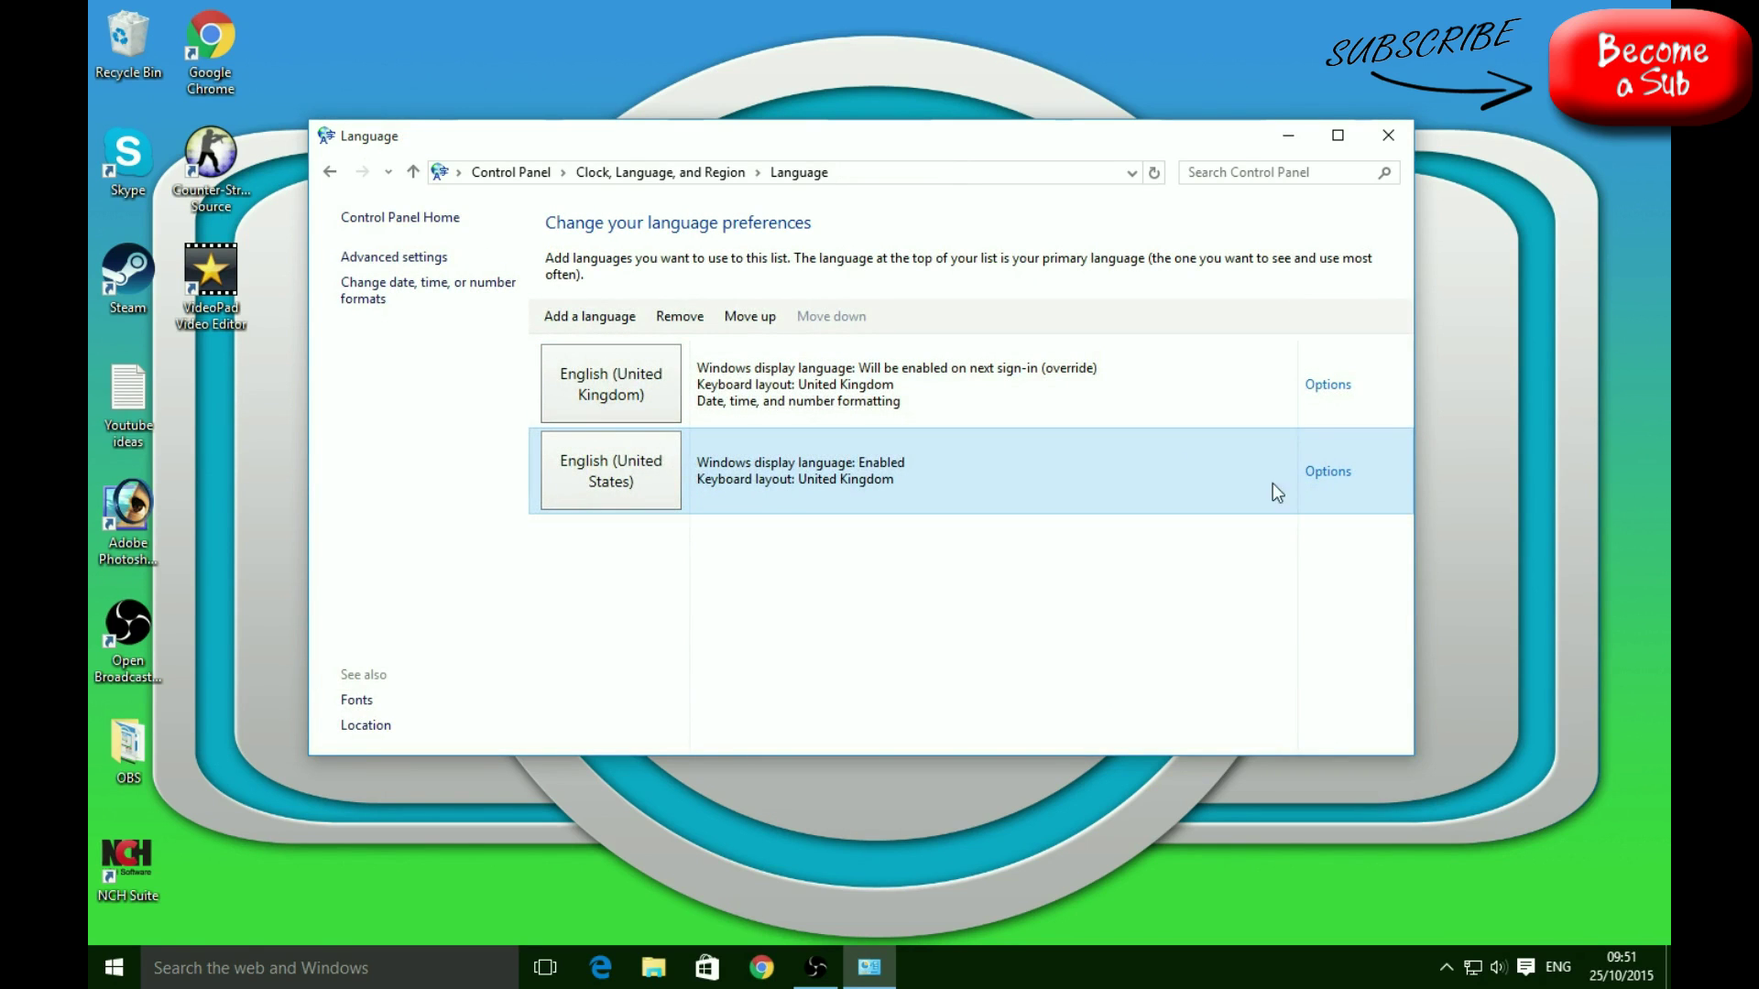
left_click(1327, 473)
left_click(581, 326)
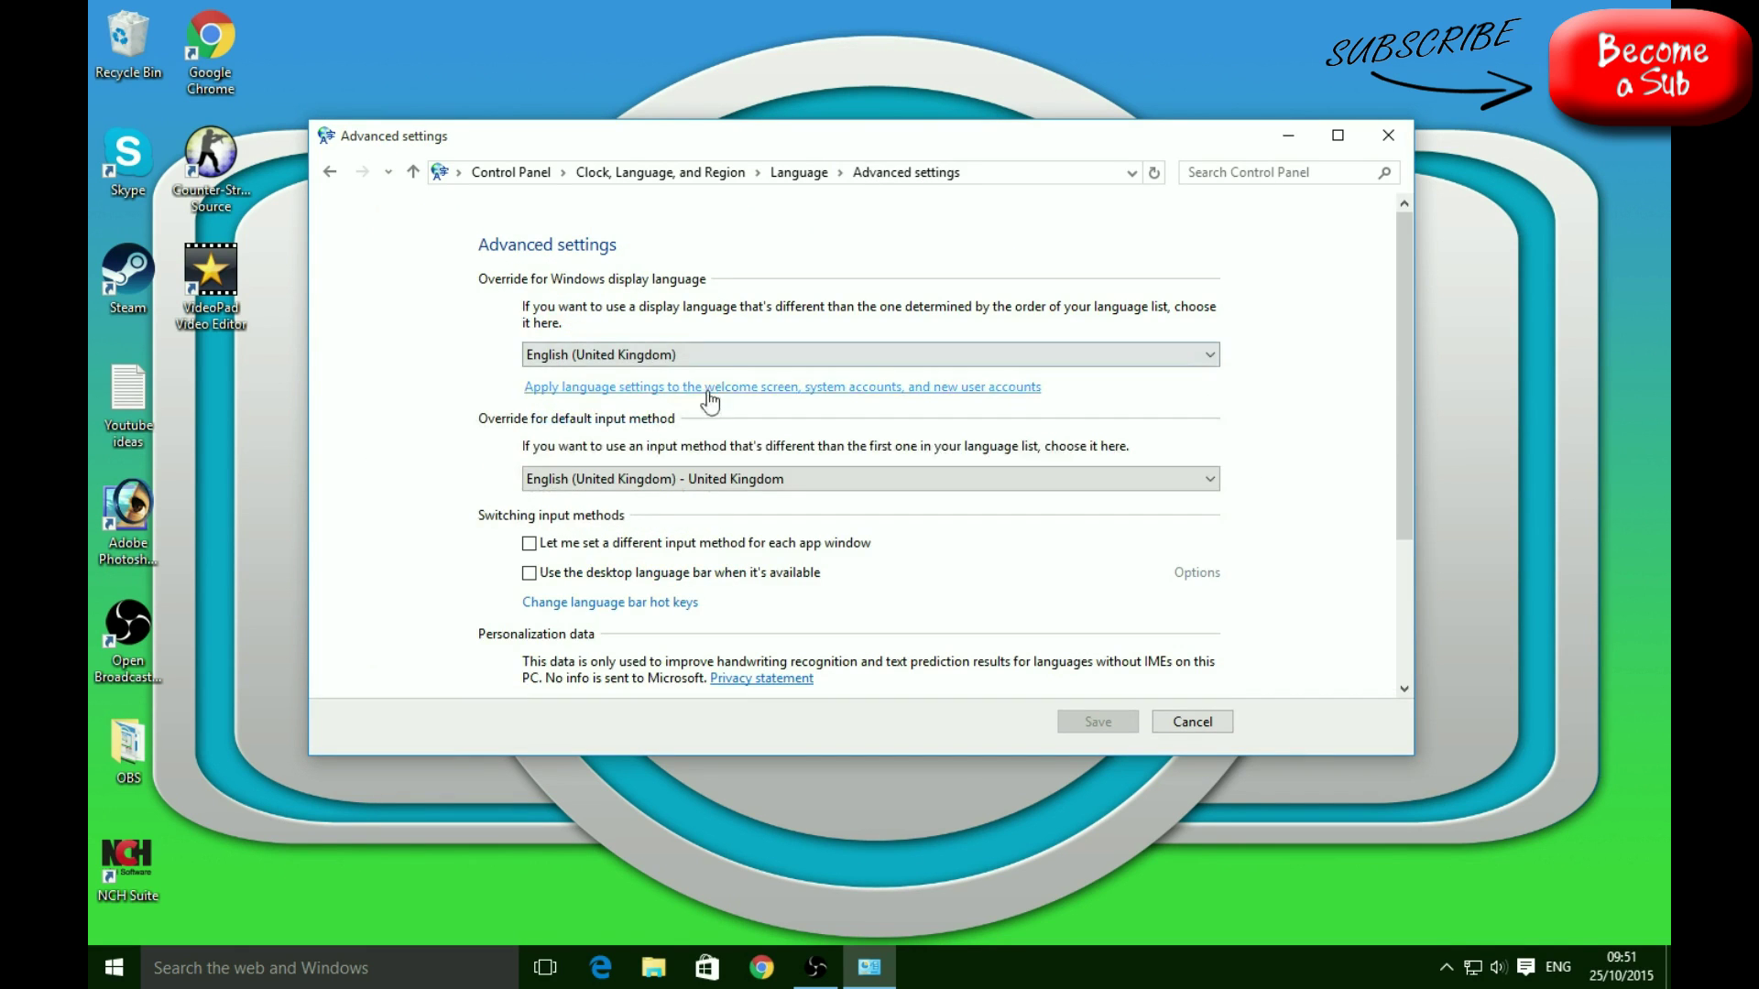